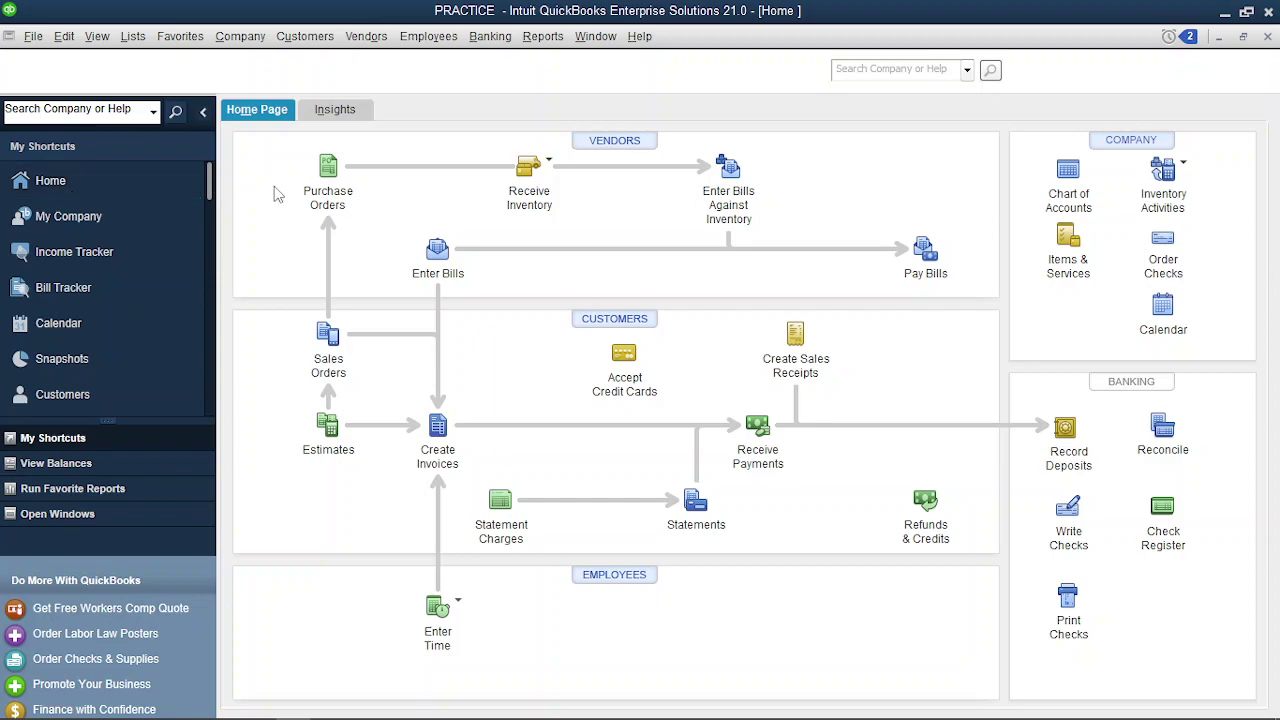
Step: Start an inventory receipt without a bill for the vendor Easy Bakery, dated 11/07/2022
click(550, 162)
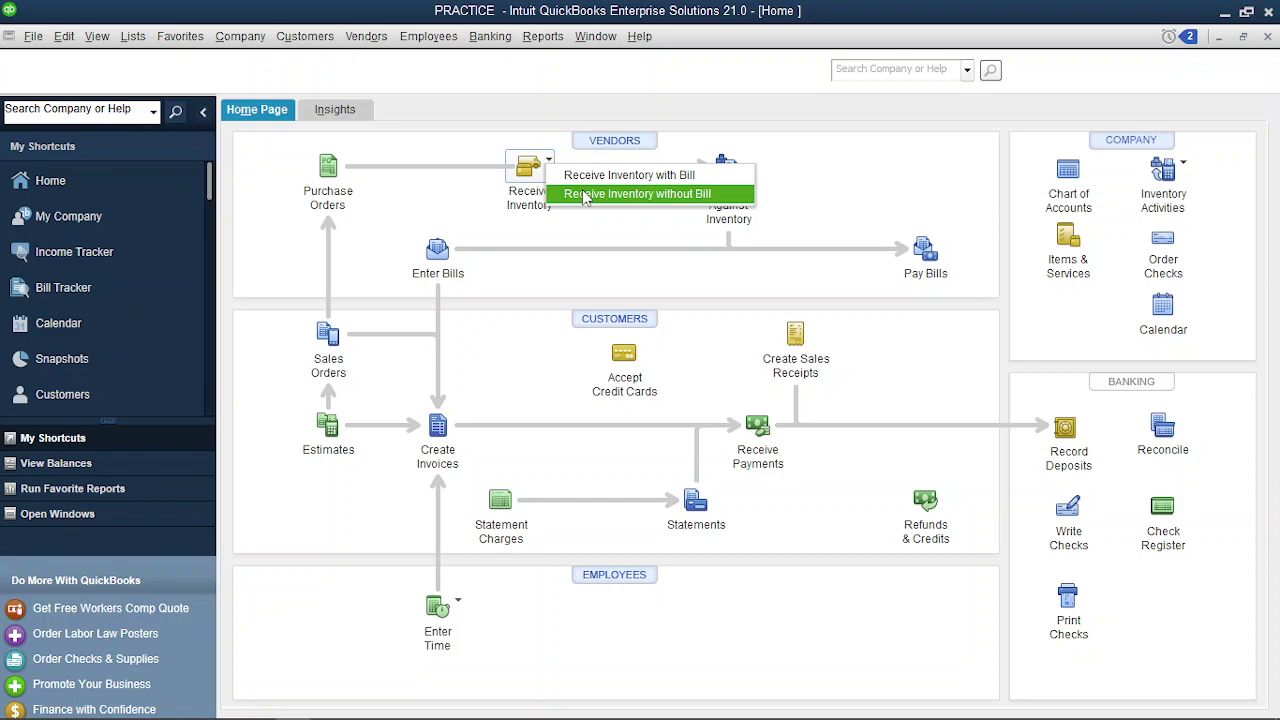
click(585, 194)
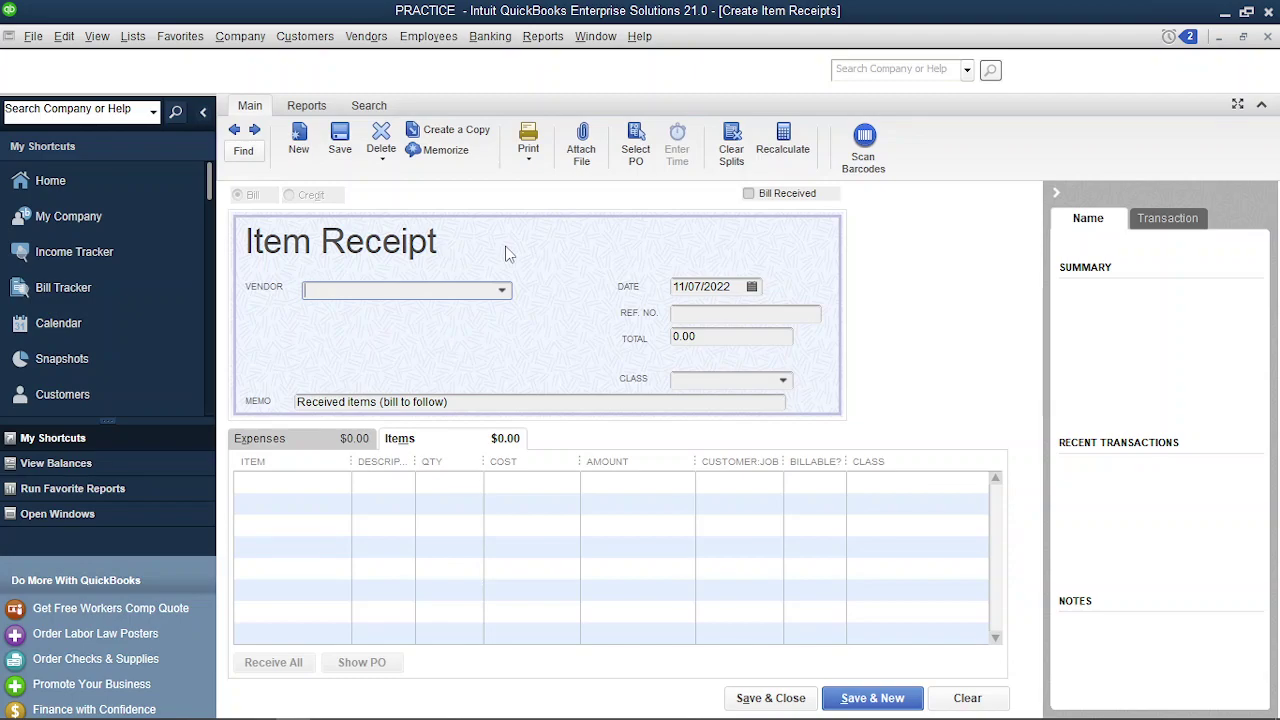
click(503, 290)
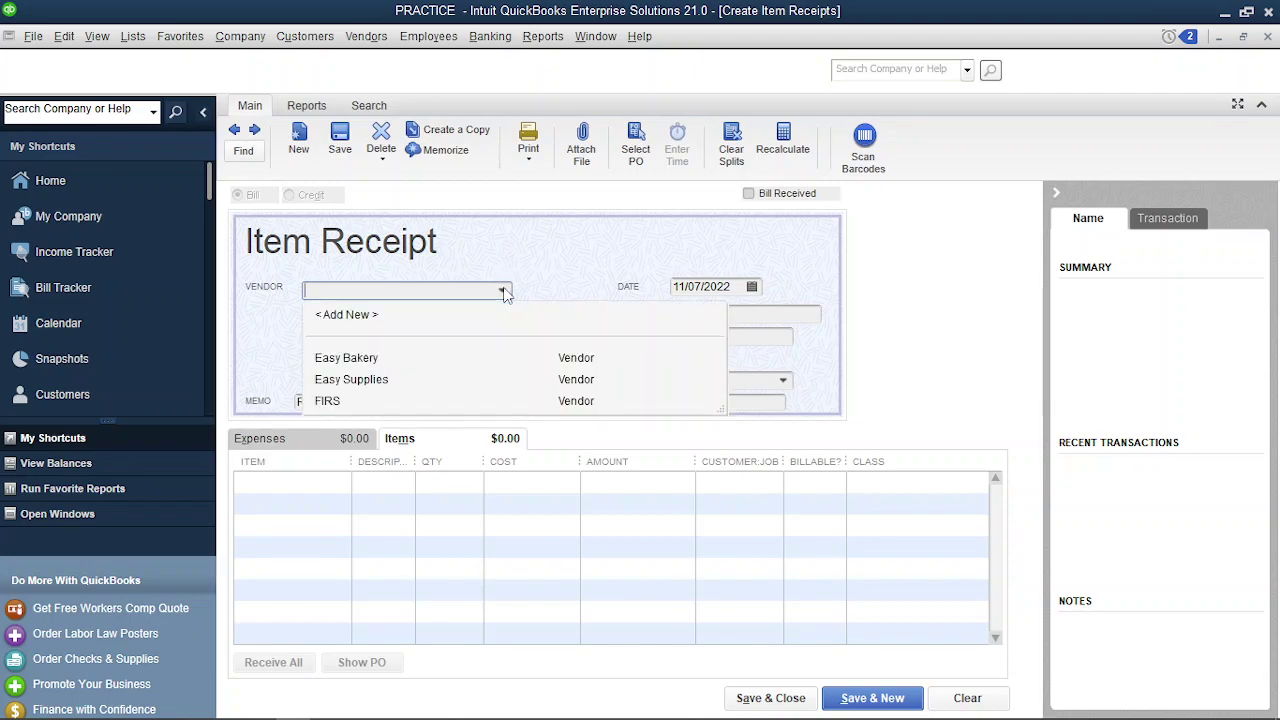
click(586, 243)
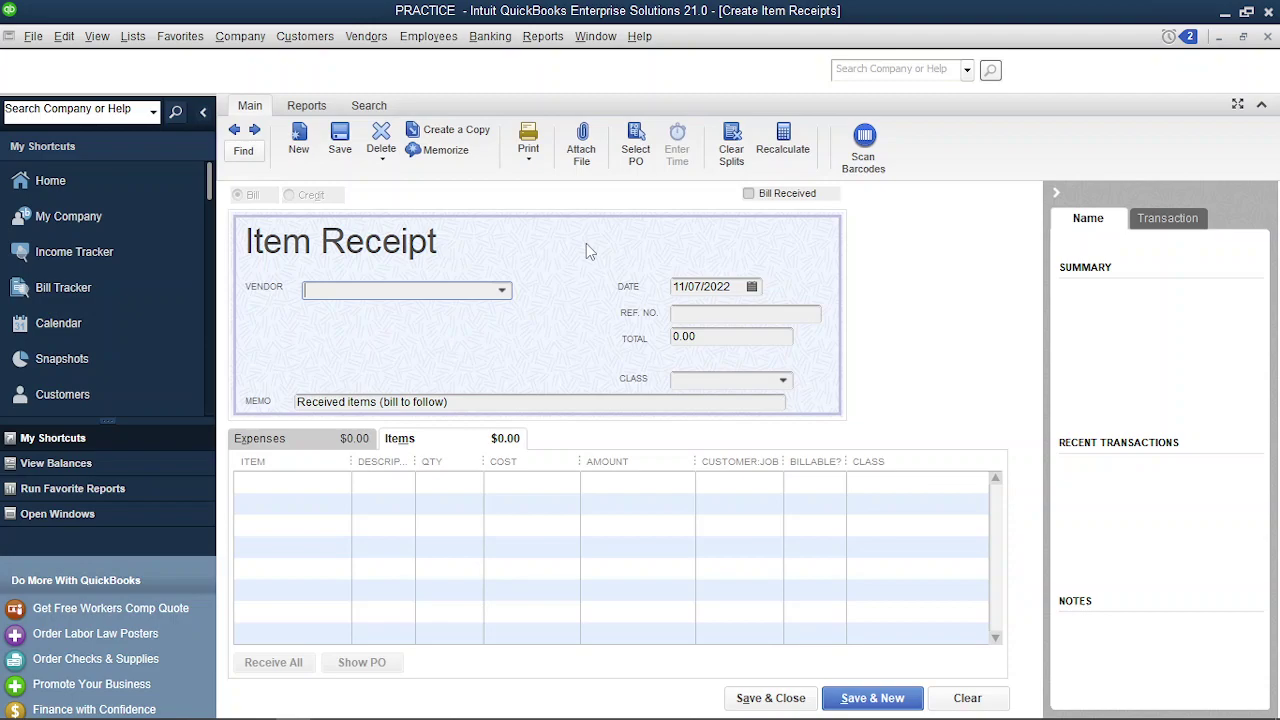
click(503, 291)
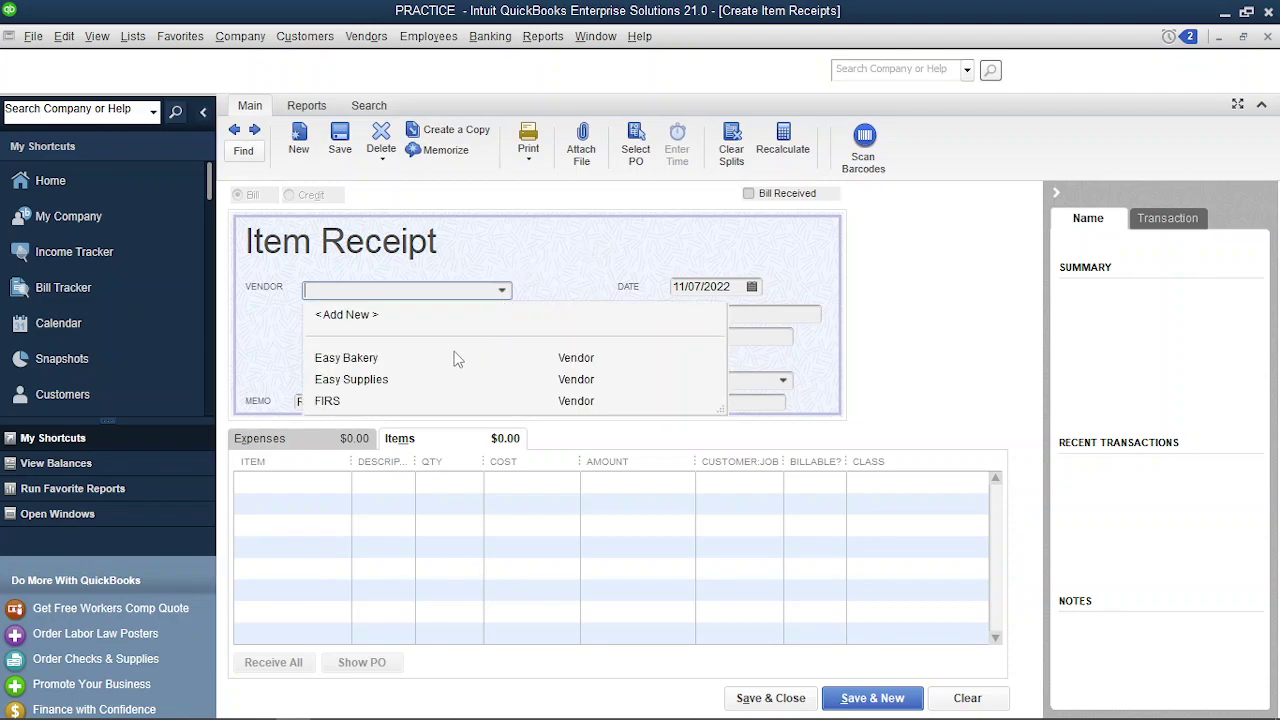
click(366, 366)
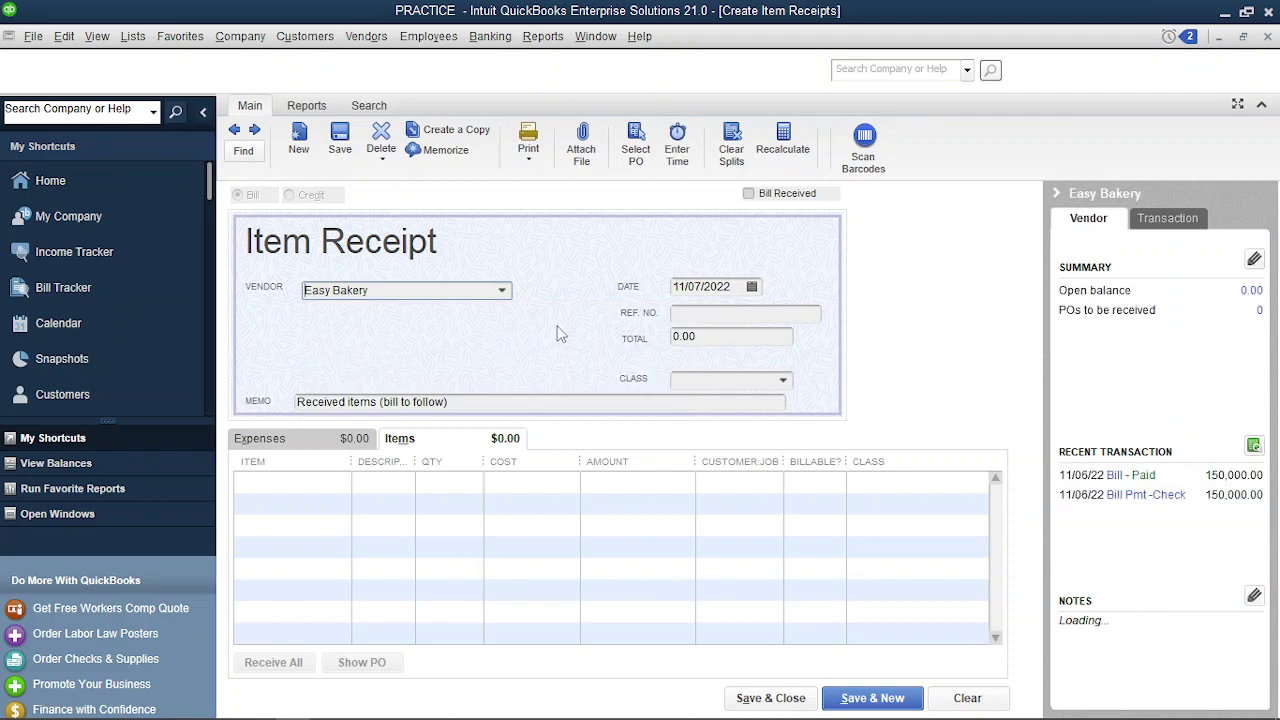
click(503, 291)
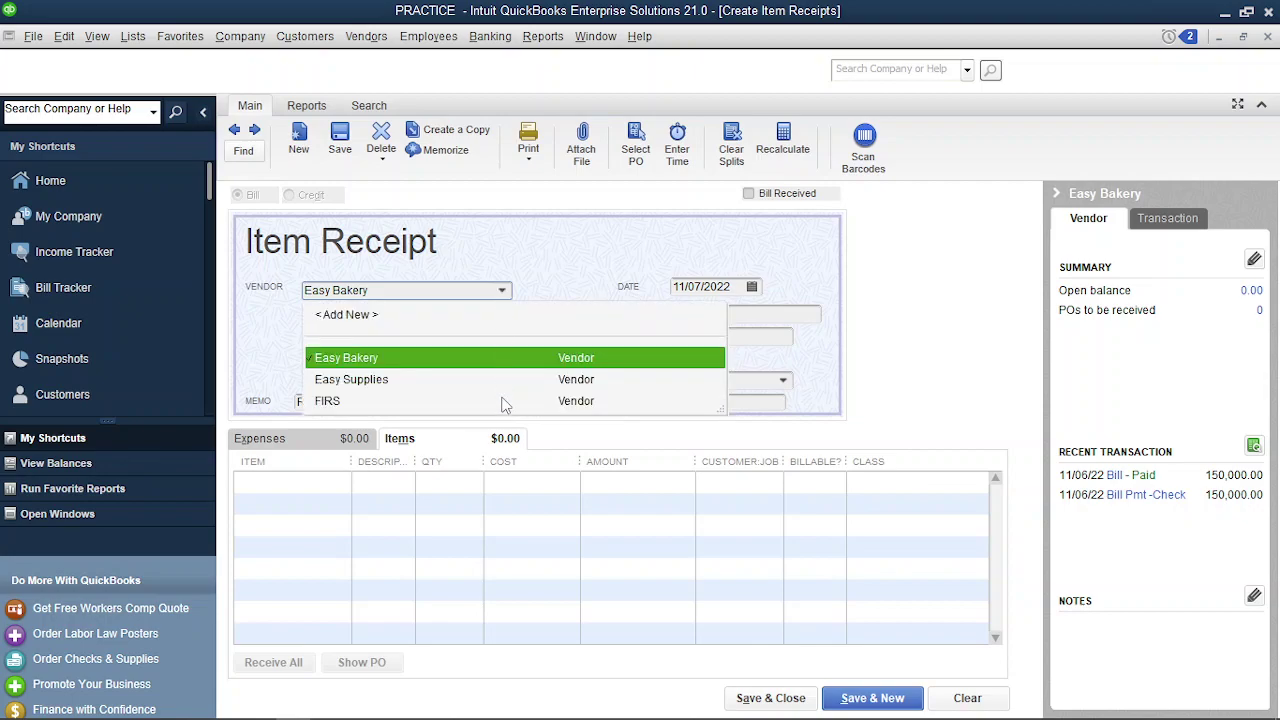
click(465, 366)
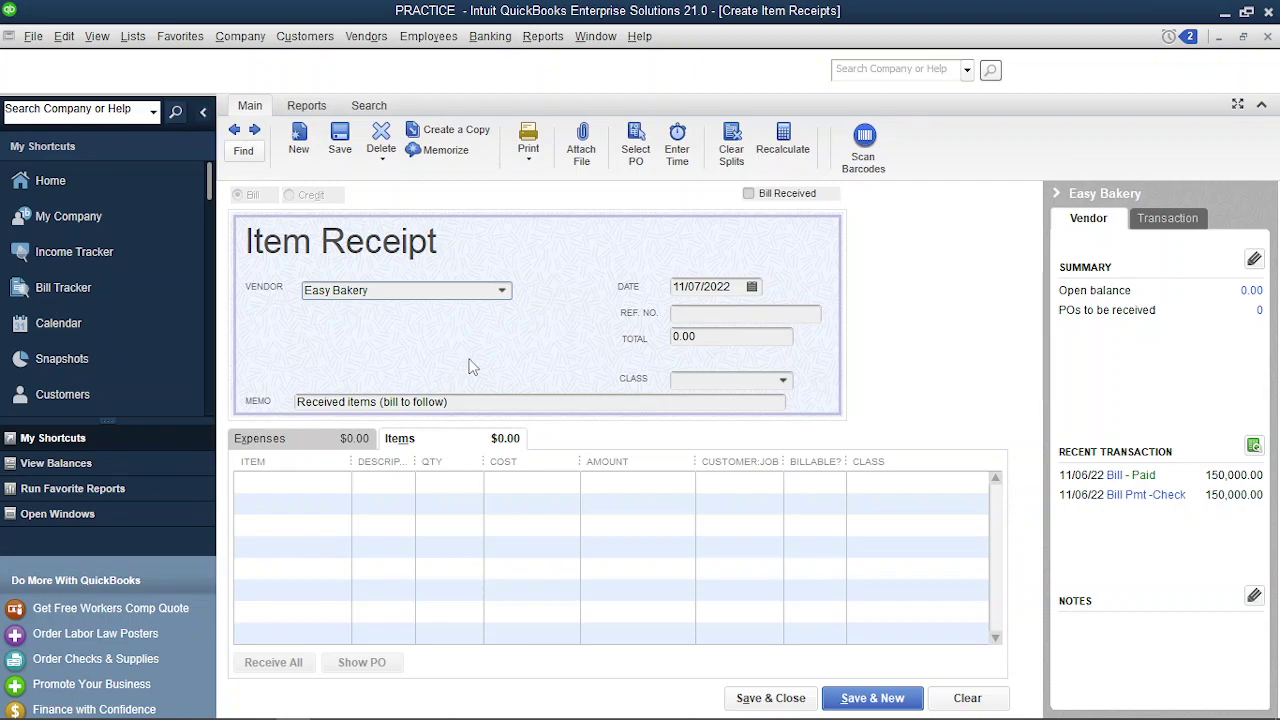
click(752, 287)
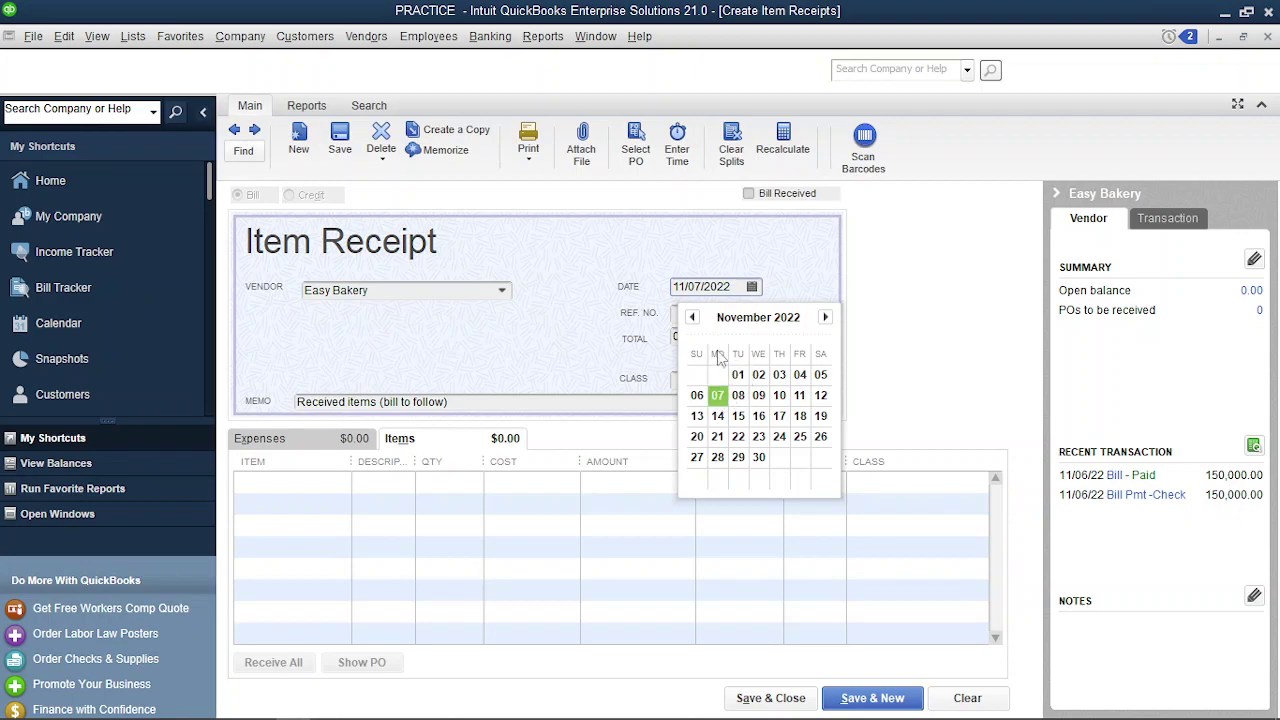
click(717, 395)
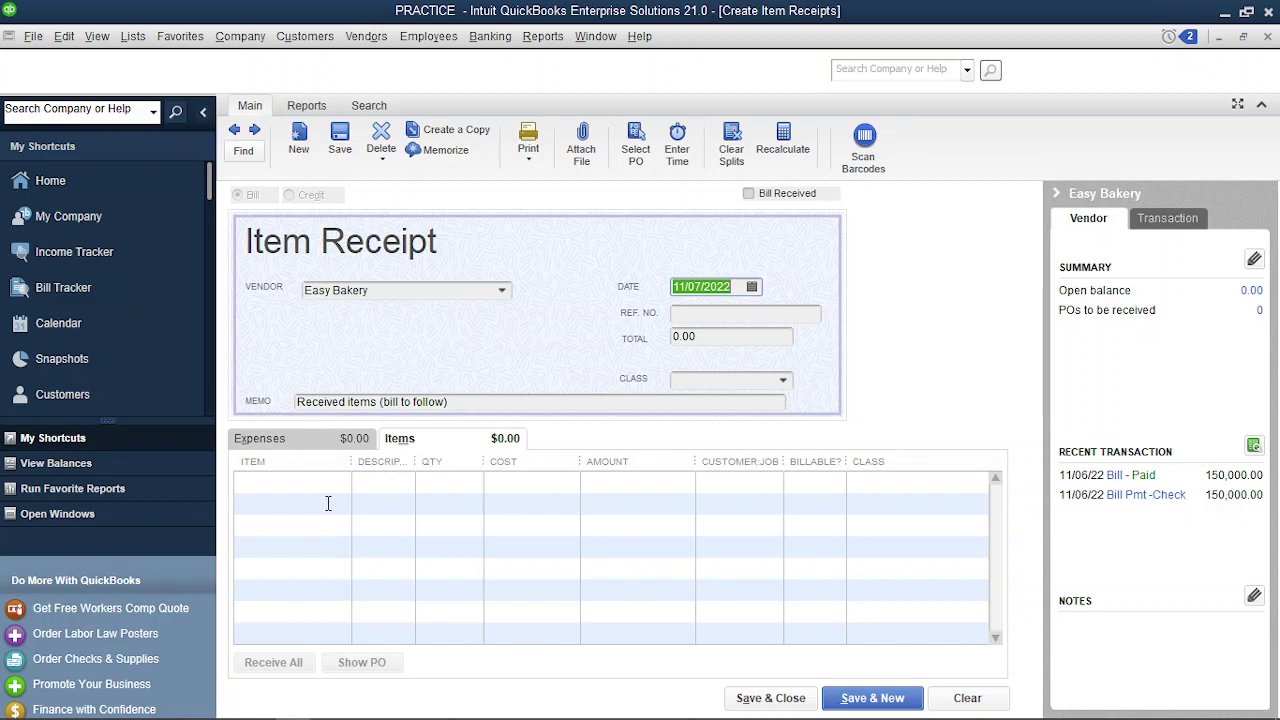
click(300, 483)
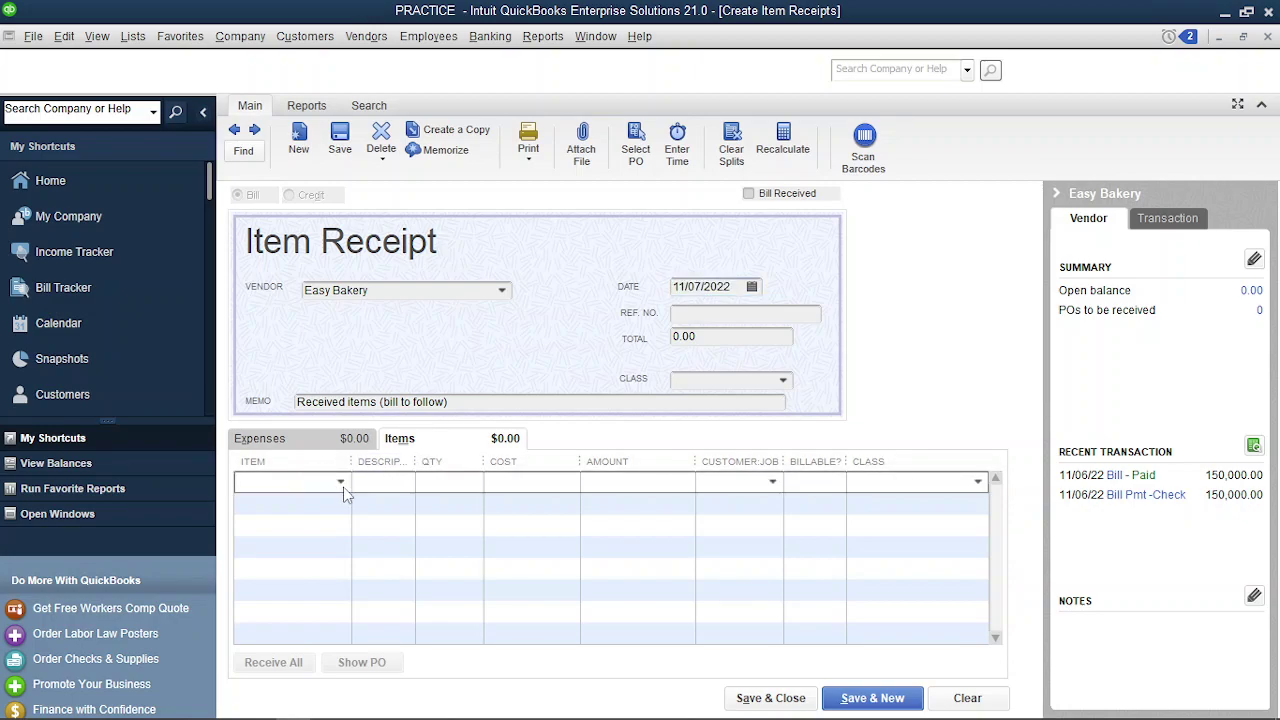
click(341, 483)
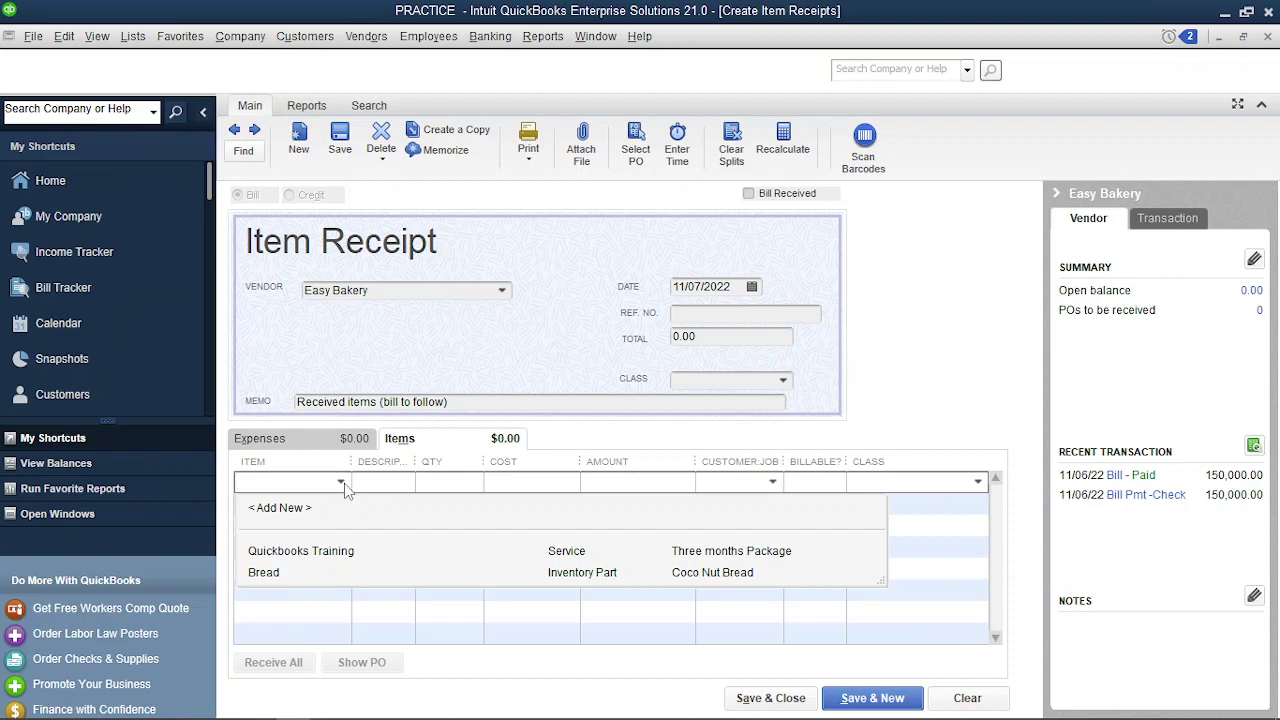
click(532, 198)
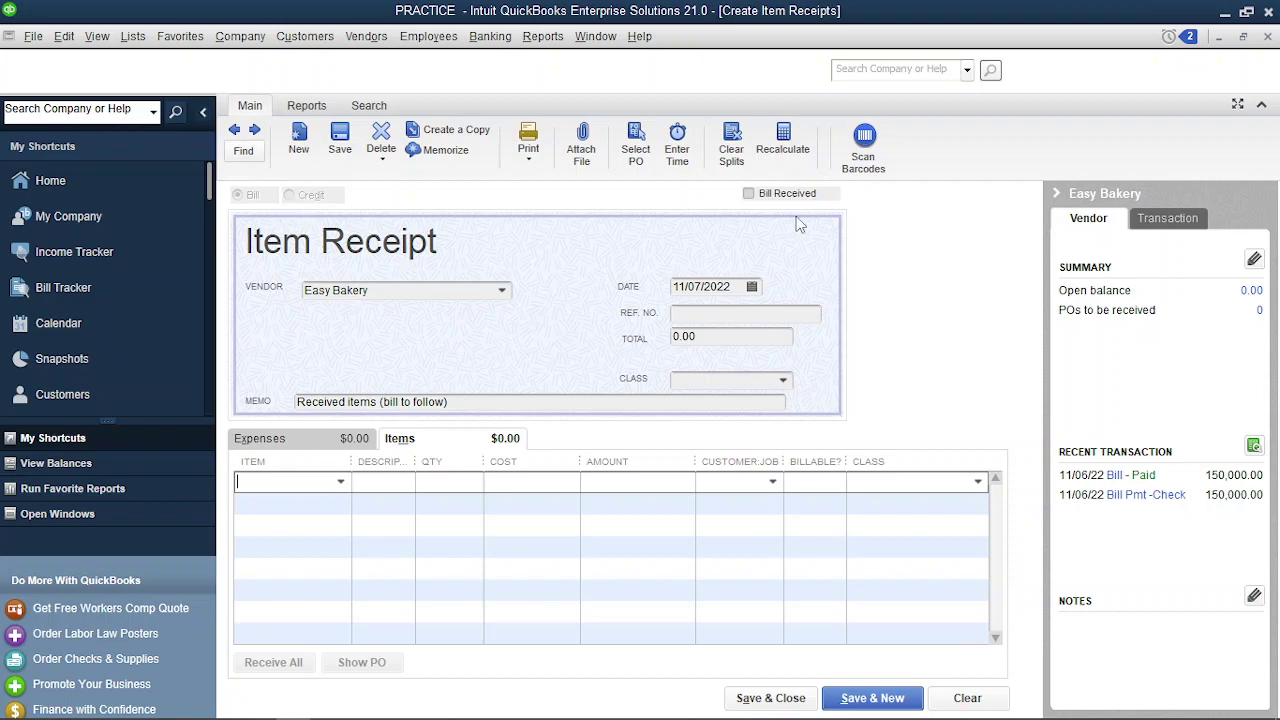
Step: Mark the bill as received, switching the form to a credit, and add the Bread item with a wider description column
click(750, 195)
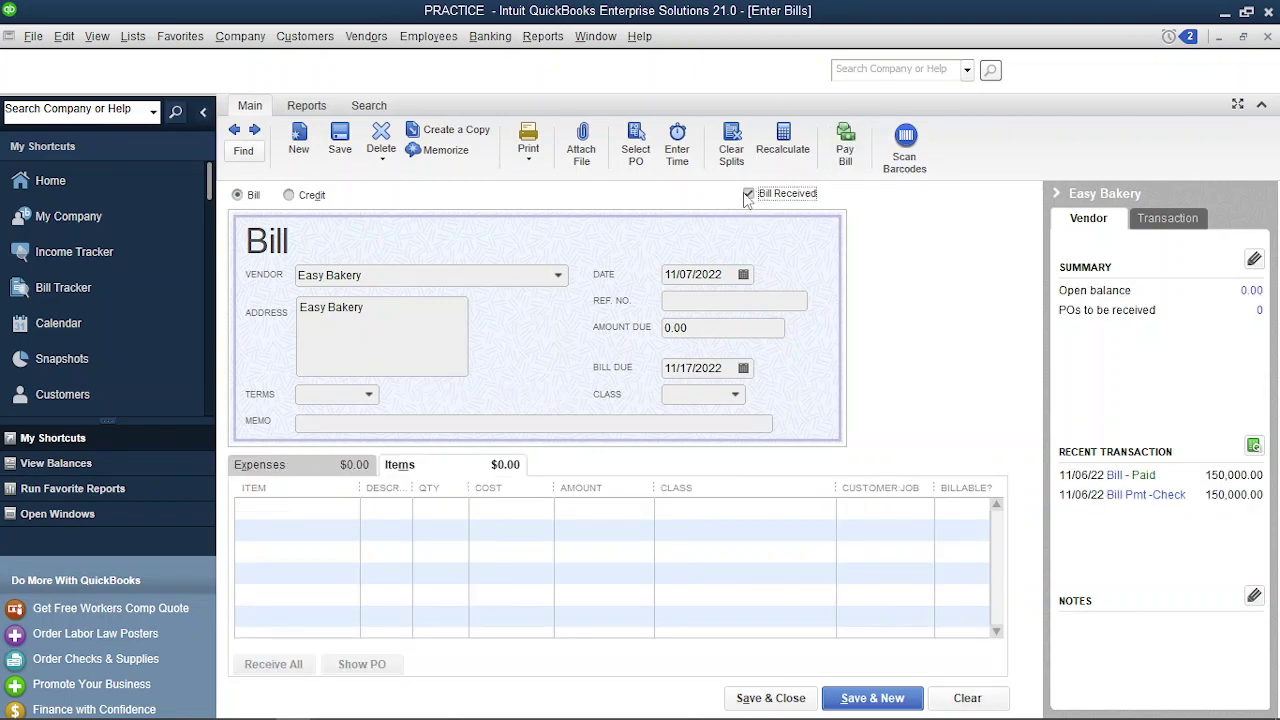
click(291, 196)
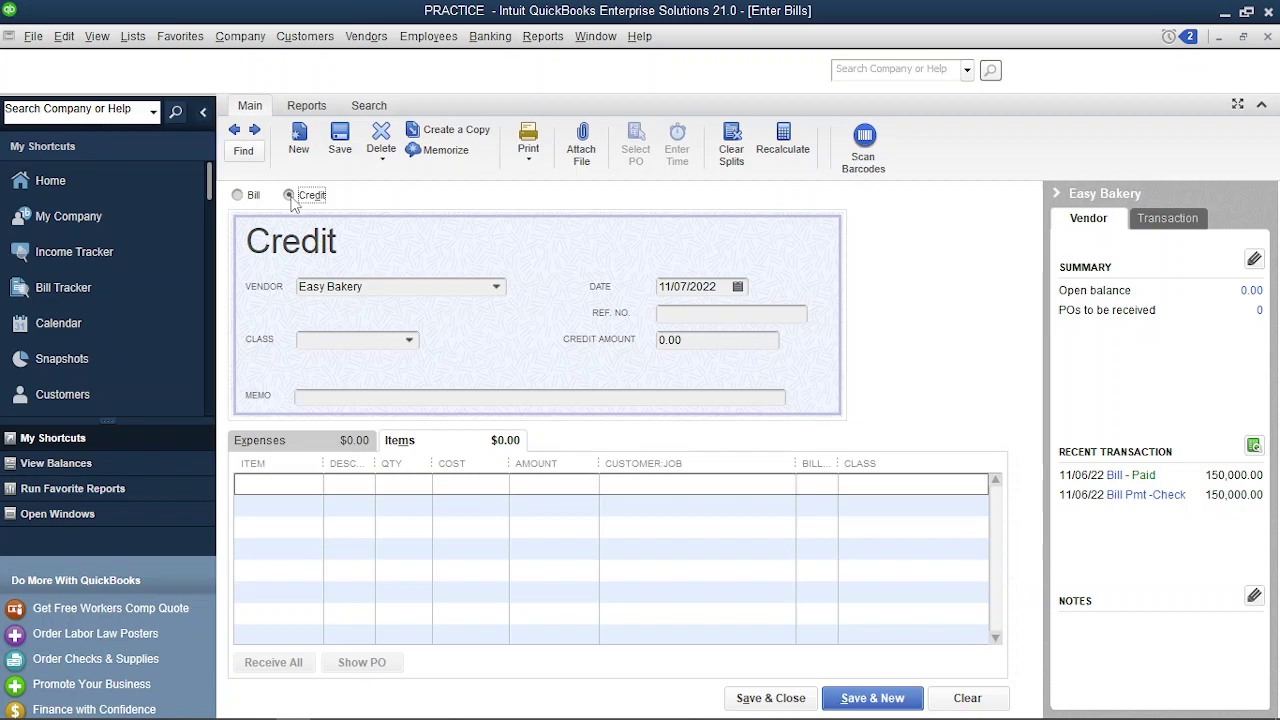
click(296, 485)
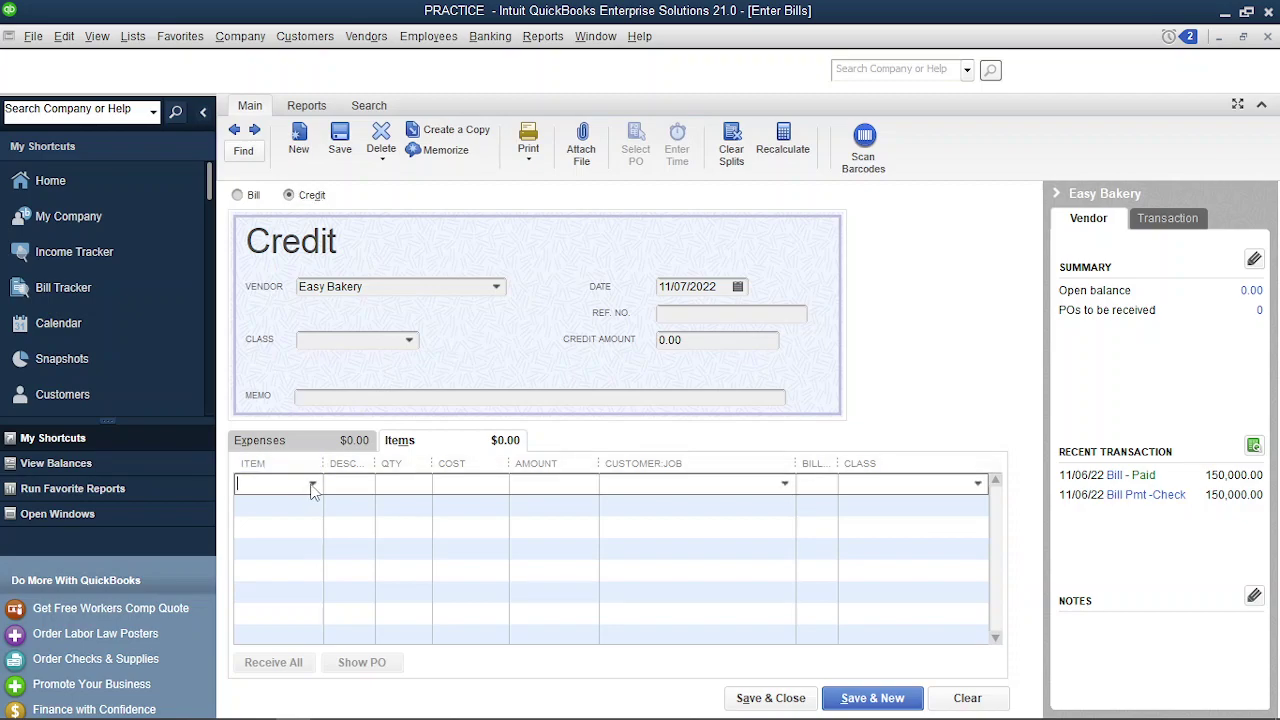
click(312, 485)
click(276, 574)
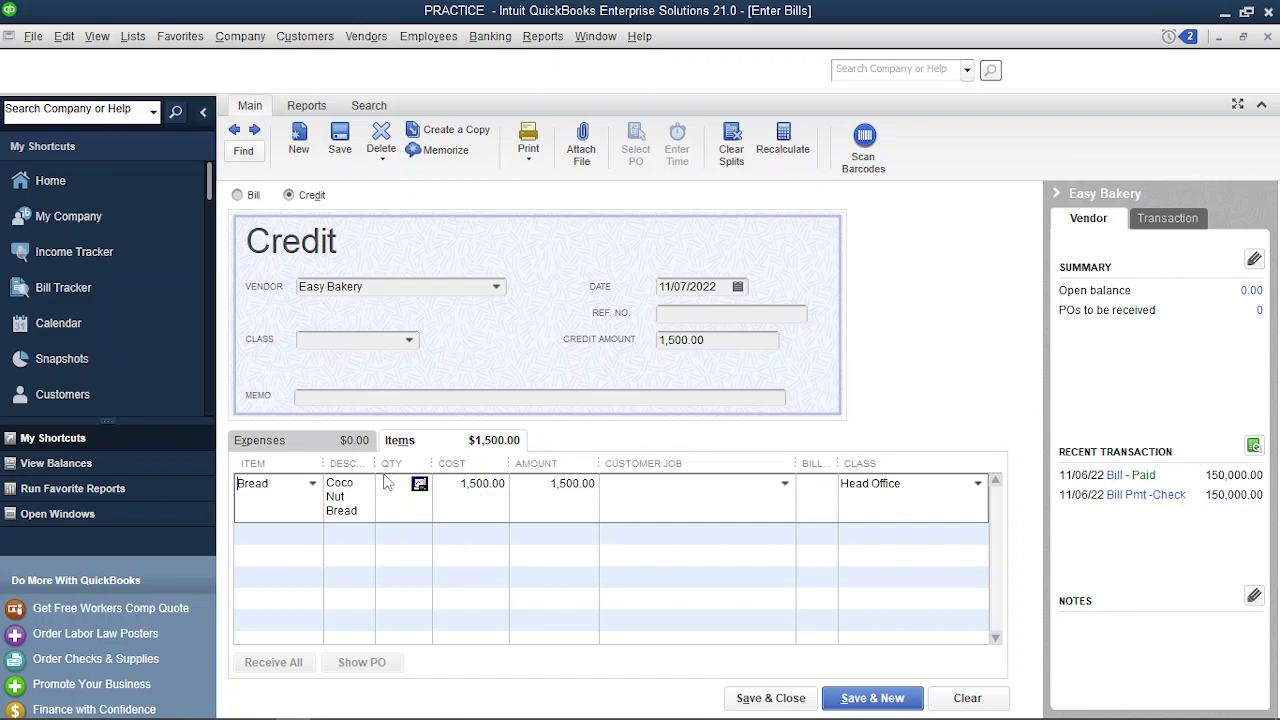
drag(376, 463, 454, 463)
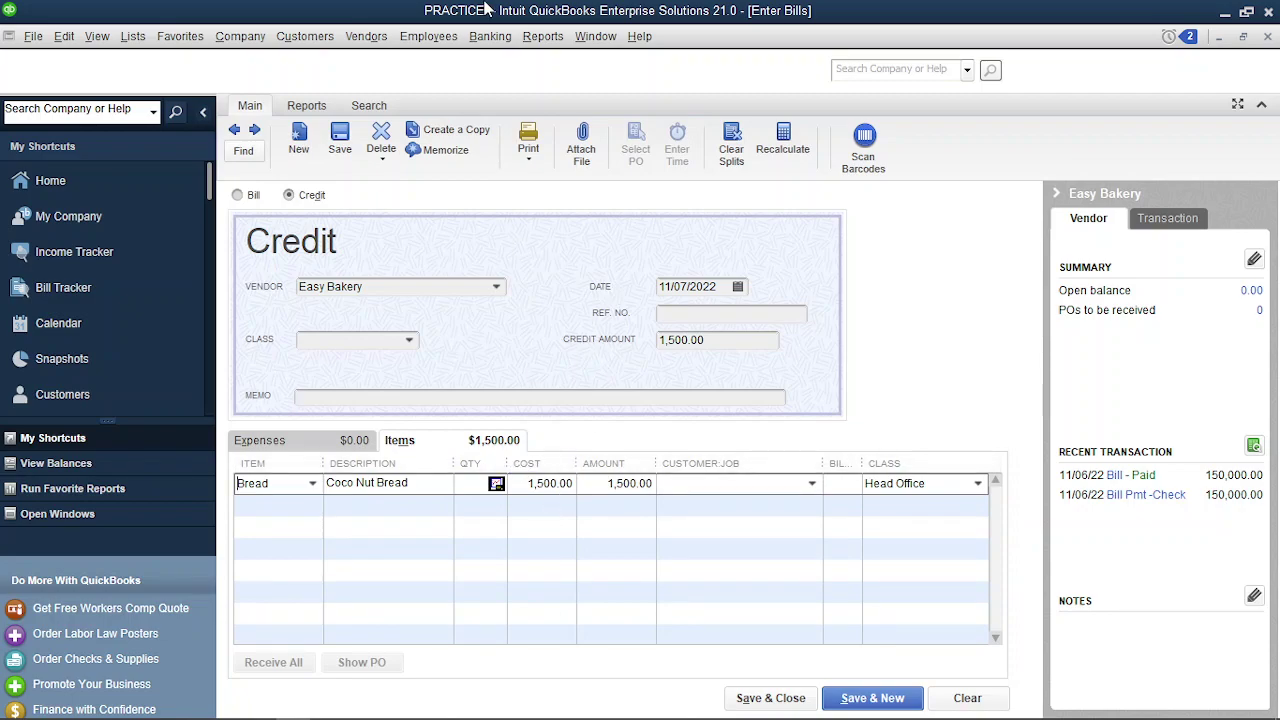
Step: Open the Inventory Valuation Summary report to check the Bread stock on hand and its value
click(541, 38)
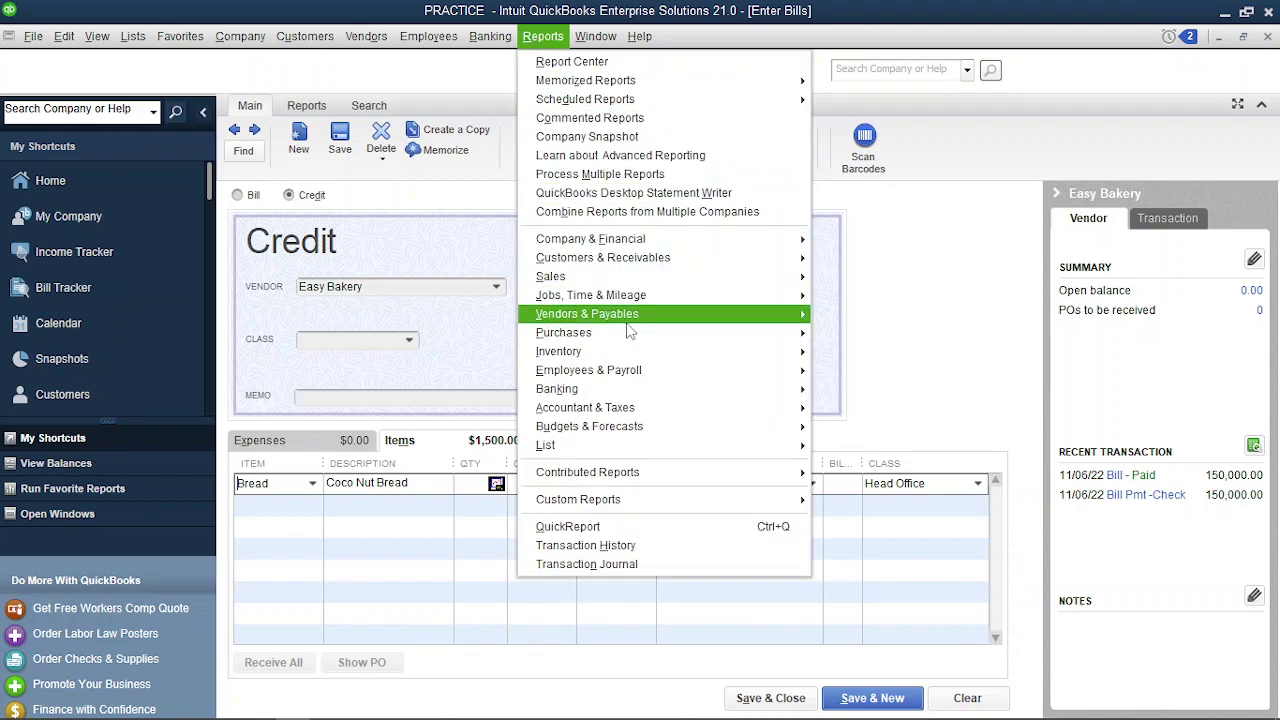
mouse_move(726, 355)
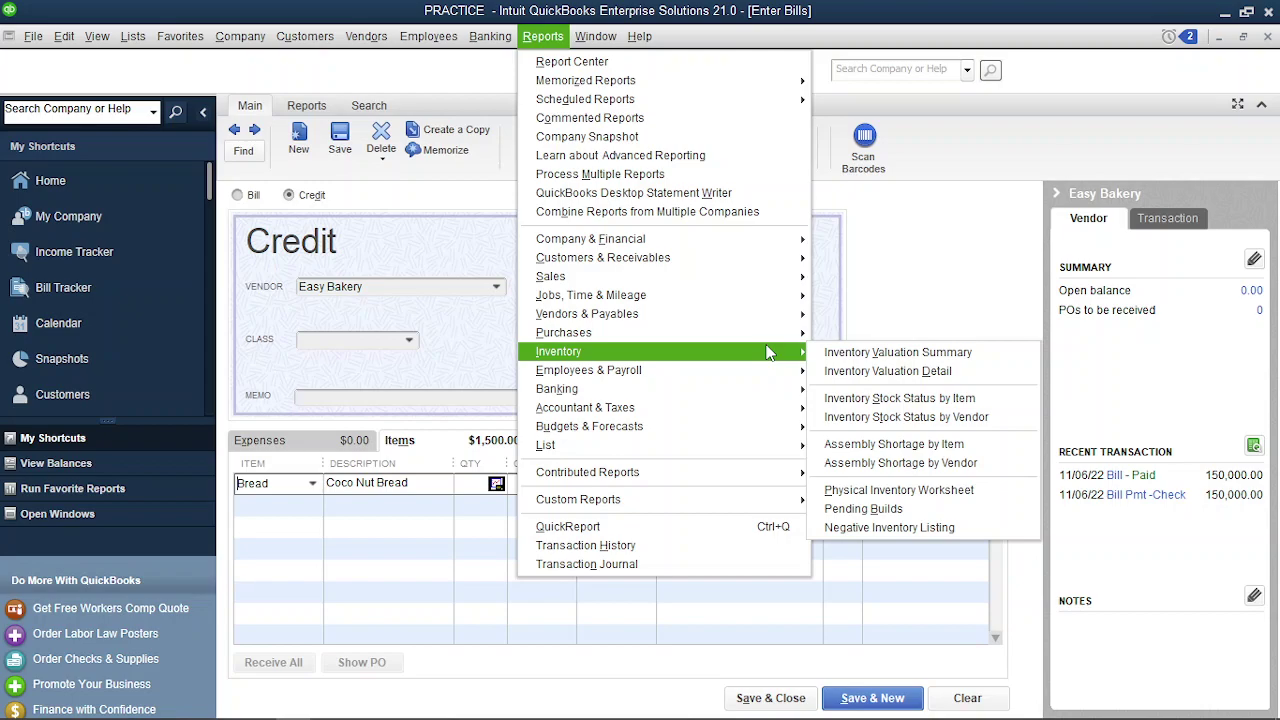
click(879, 356)
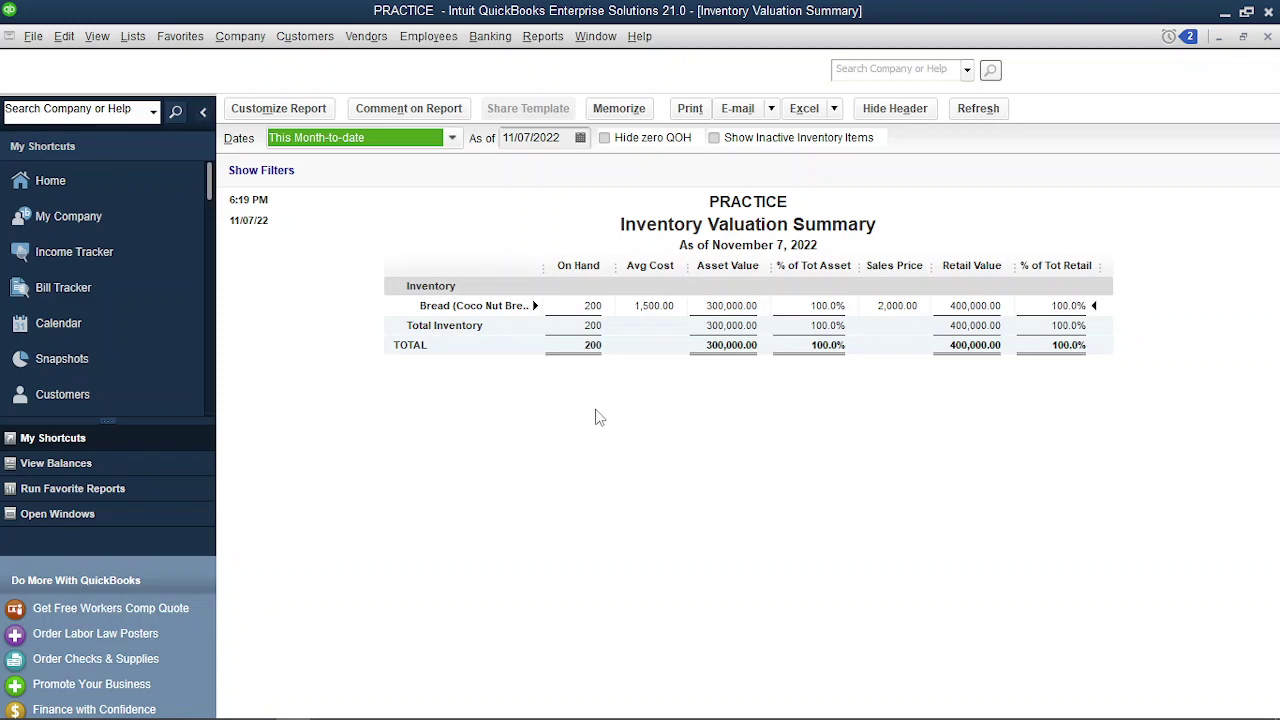
Step: Return to the Easy Bakery credit and set the quantity of the Bread line to 20
click(78, 520)
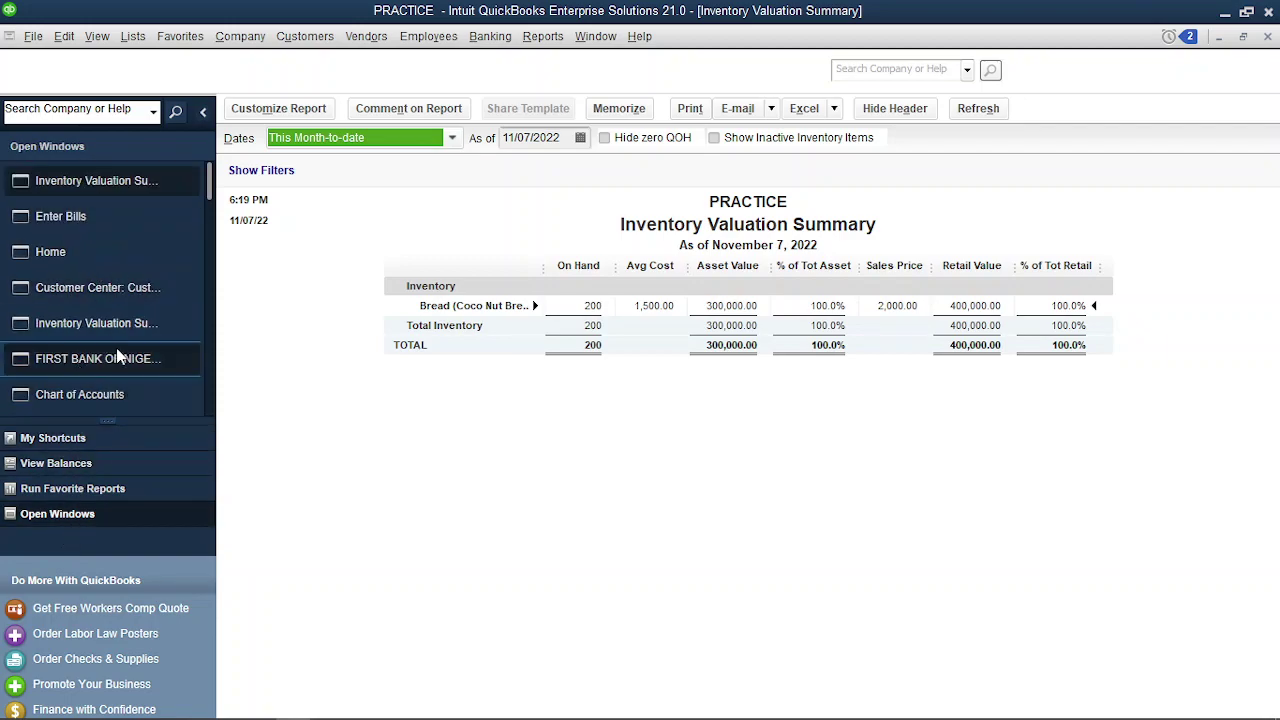
click(110, 224)
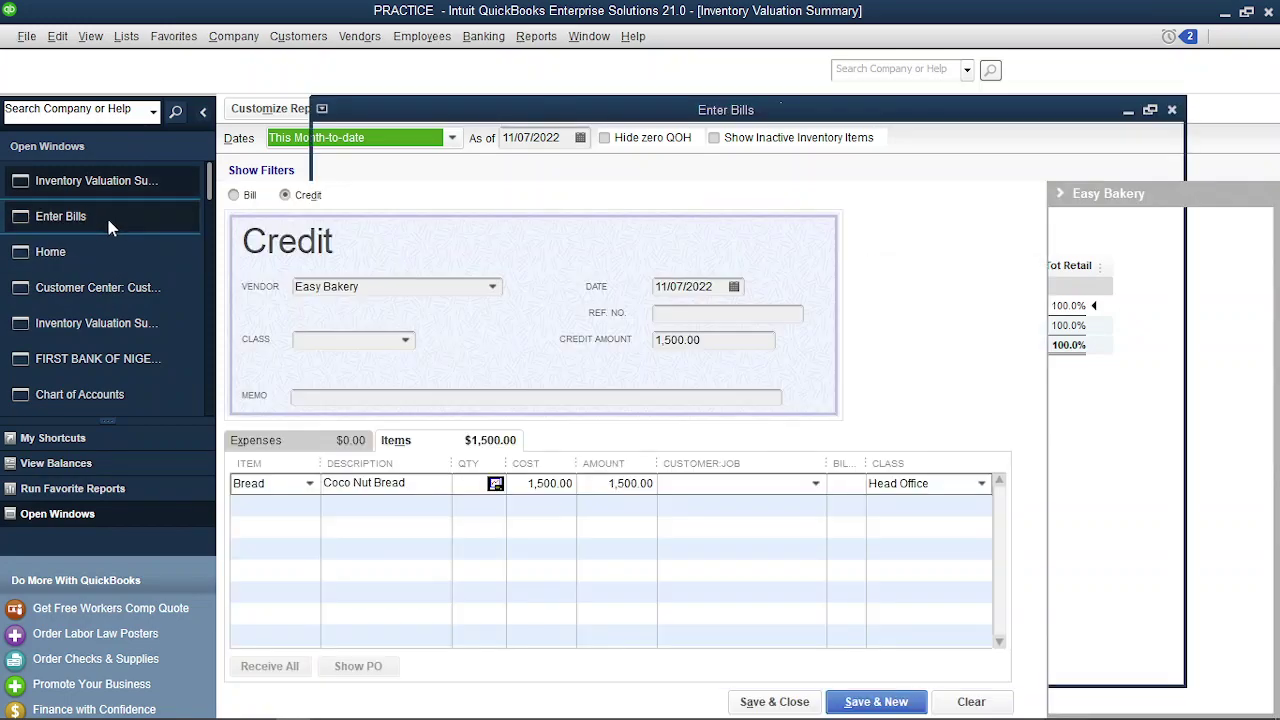
click(109, 224)
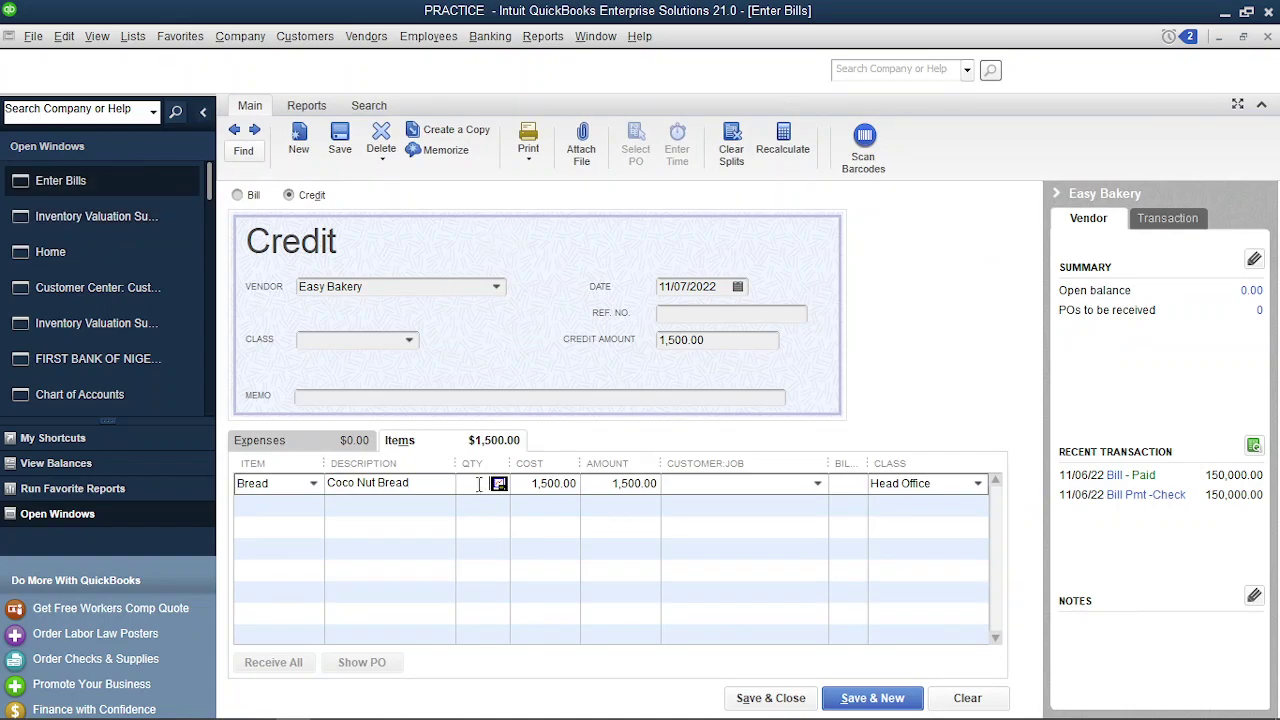
text(20)
click(731, 481)
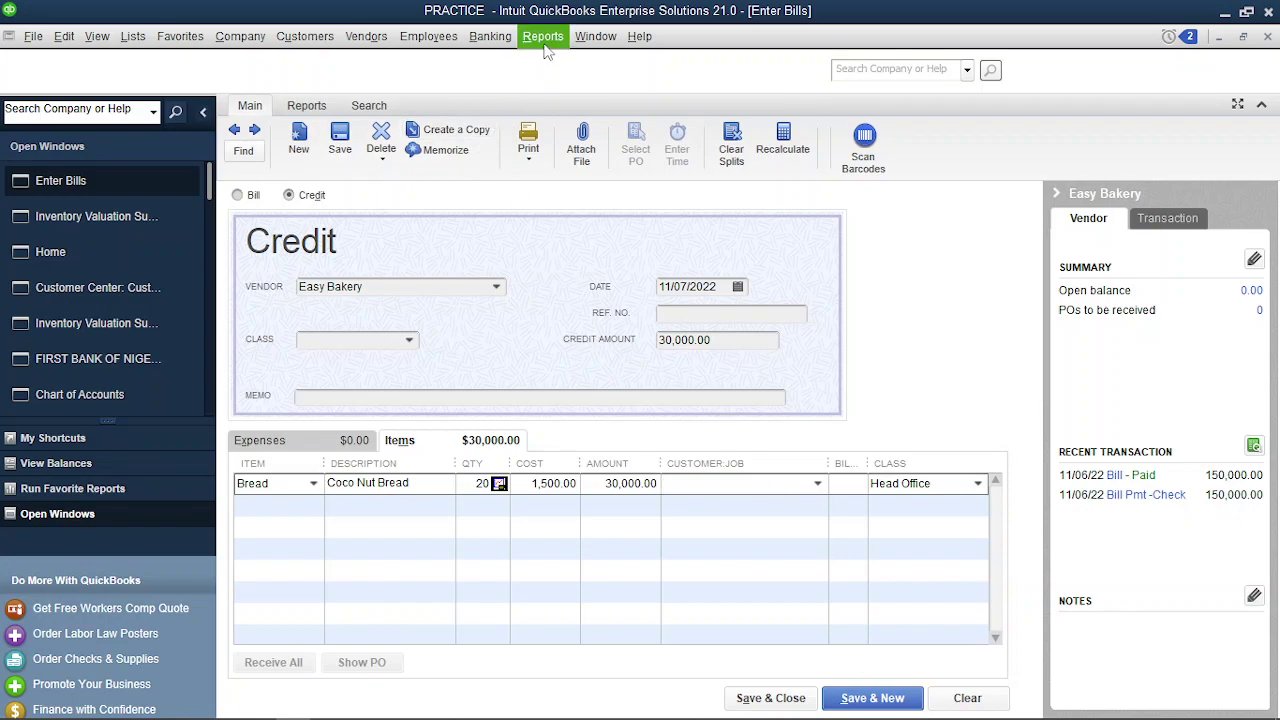
Step: Examine the Bread asset value in the Inventory Valuation Summary and the Inventory Asset balance in the Chart of Accounts
click(75, 216)
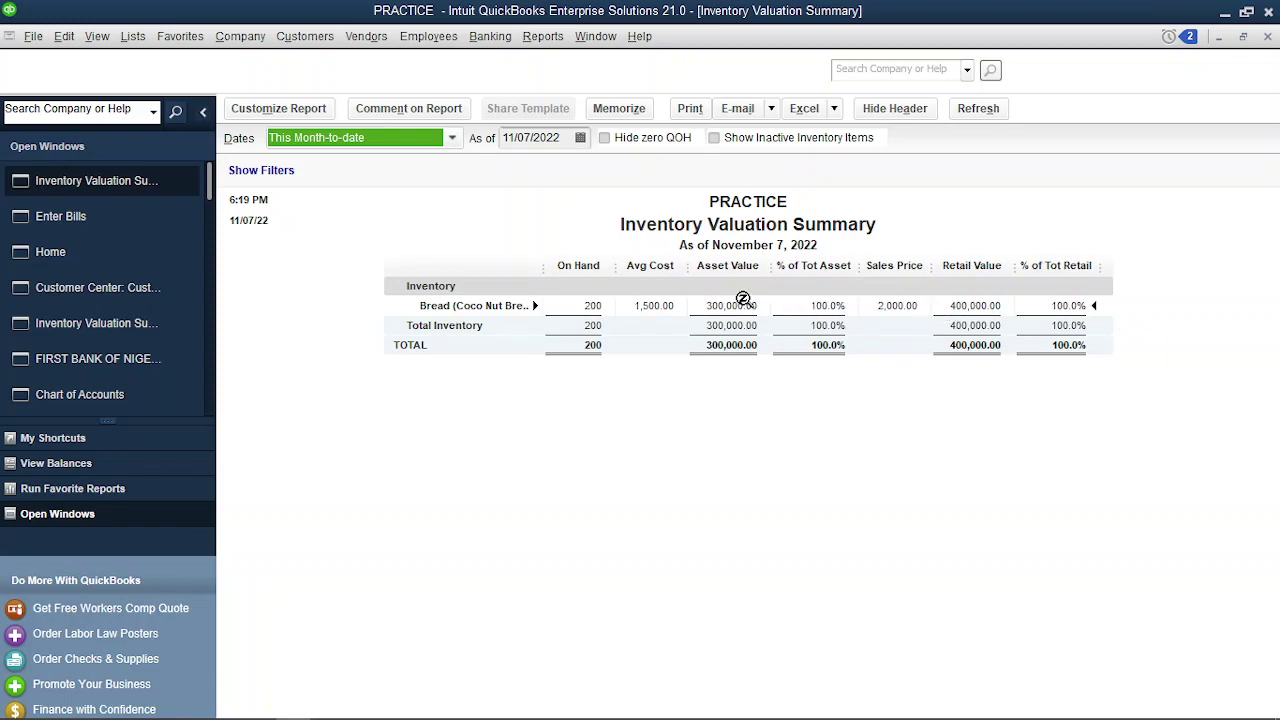
click(540, 38)
click(540, 38)
click(305, 38)
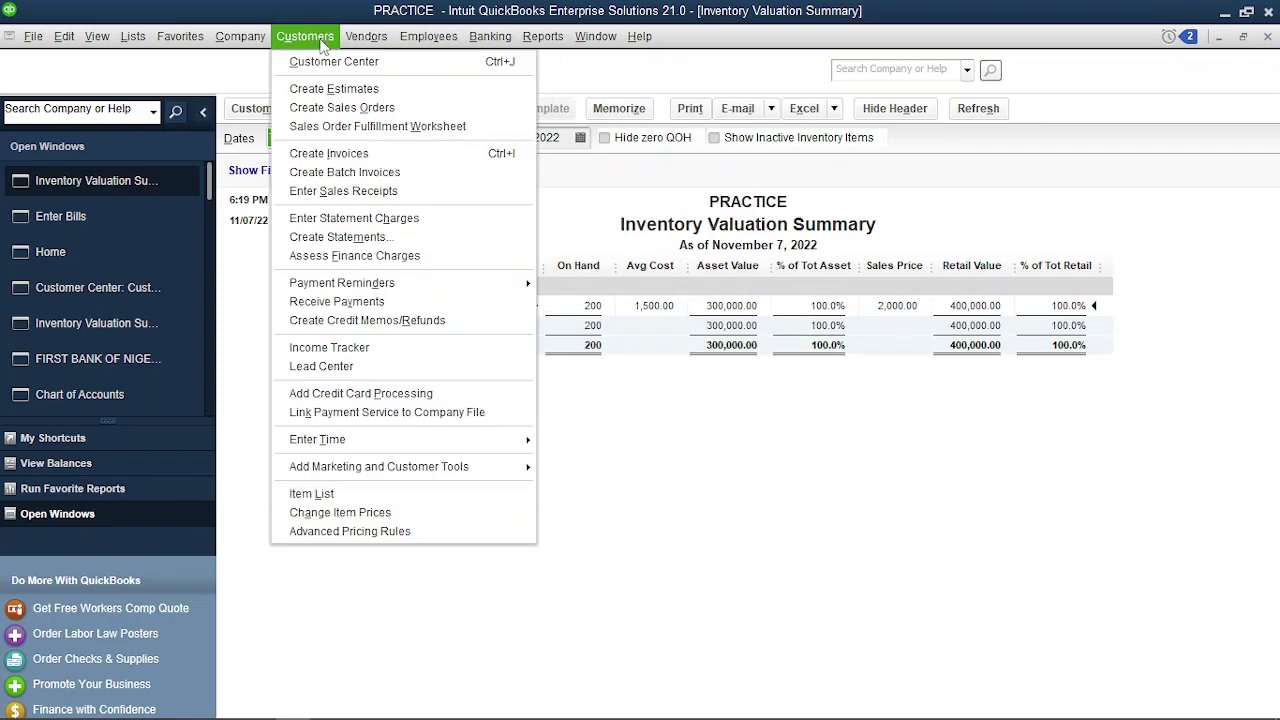
mouse_move(253, 40)
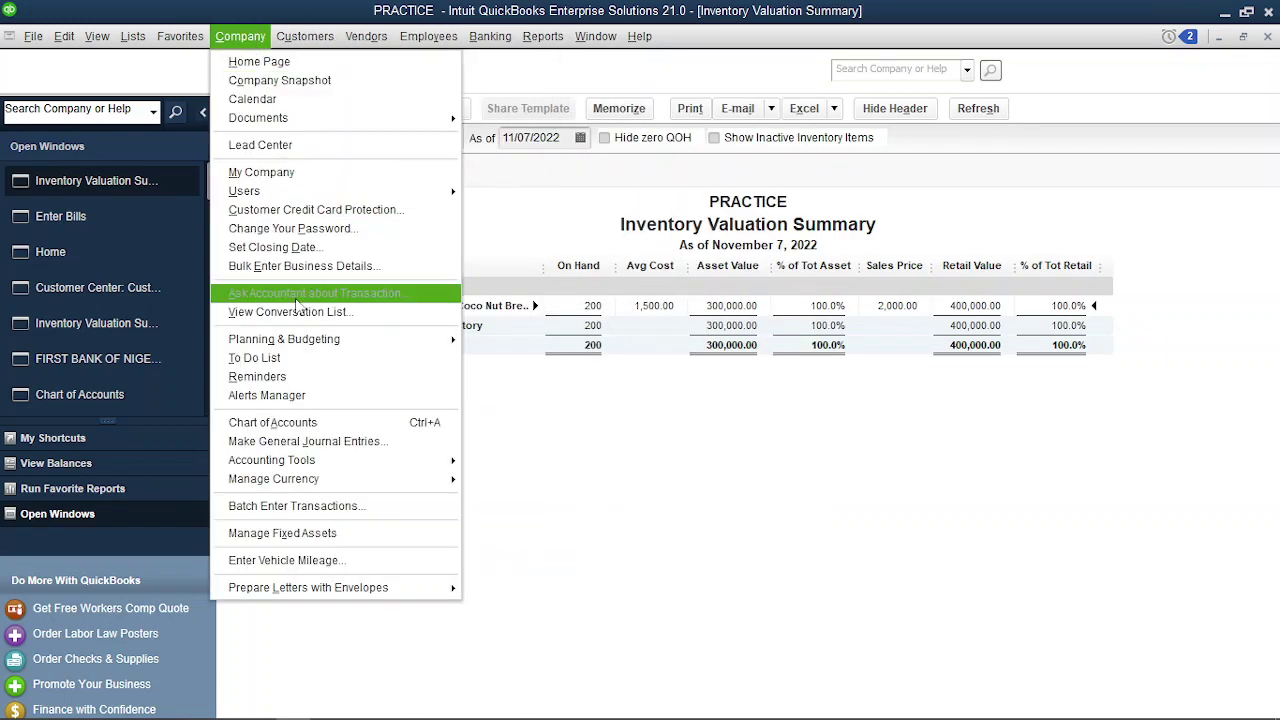
click(305, 424)
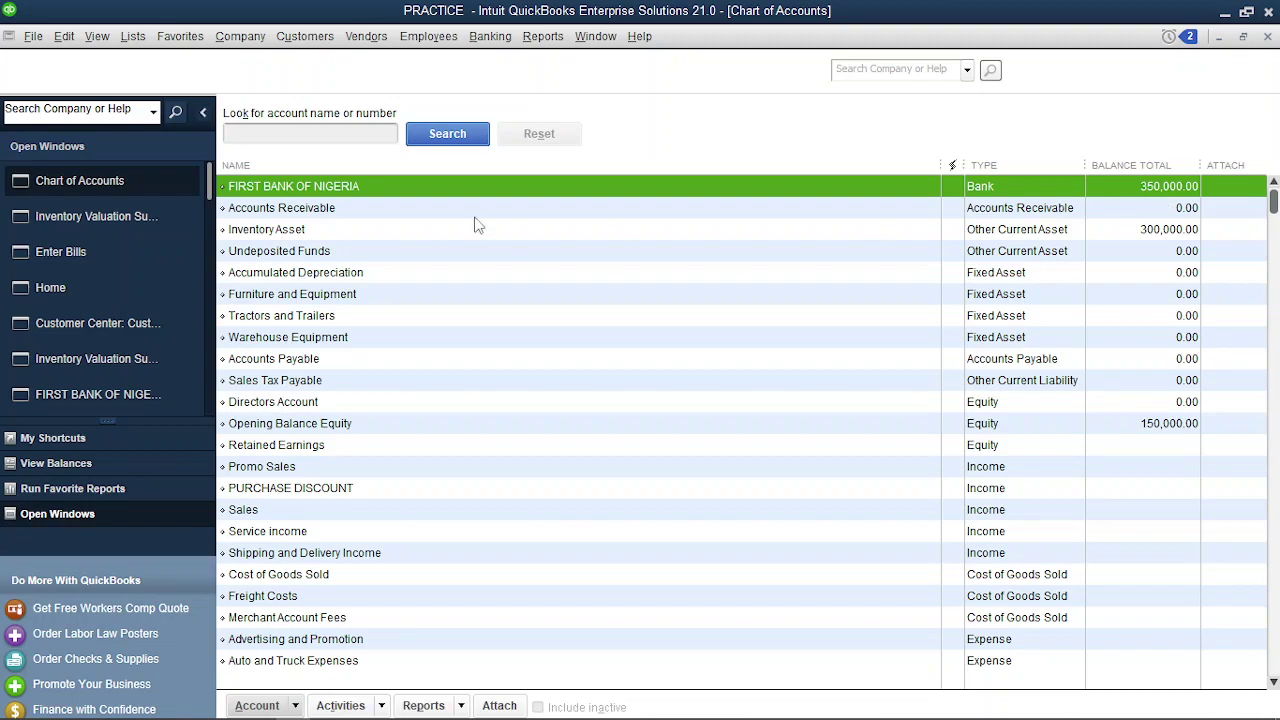
Step: Compare the Bread credit's quantity and amount with the inventory valuation report and the account balances
click(127, 220)
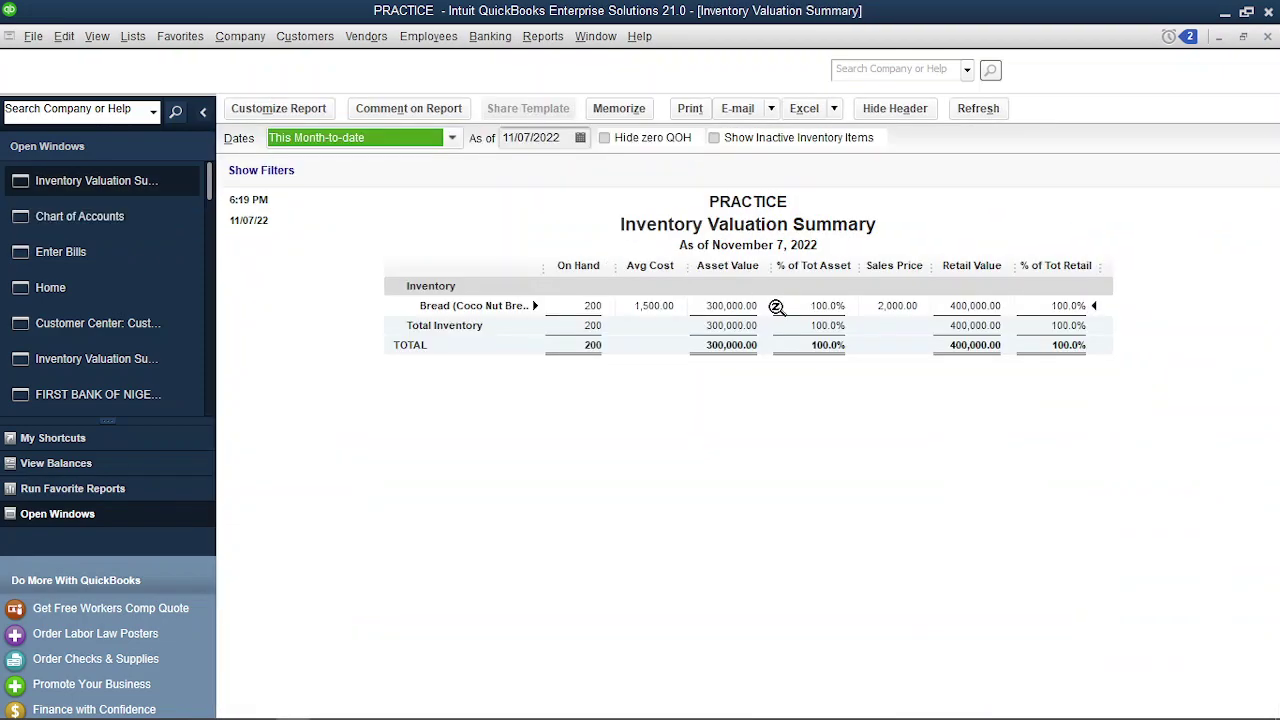
click(127, 250)
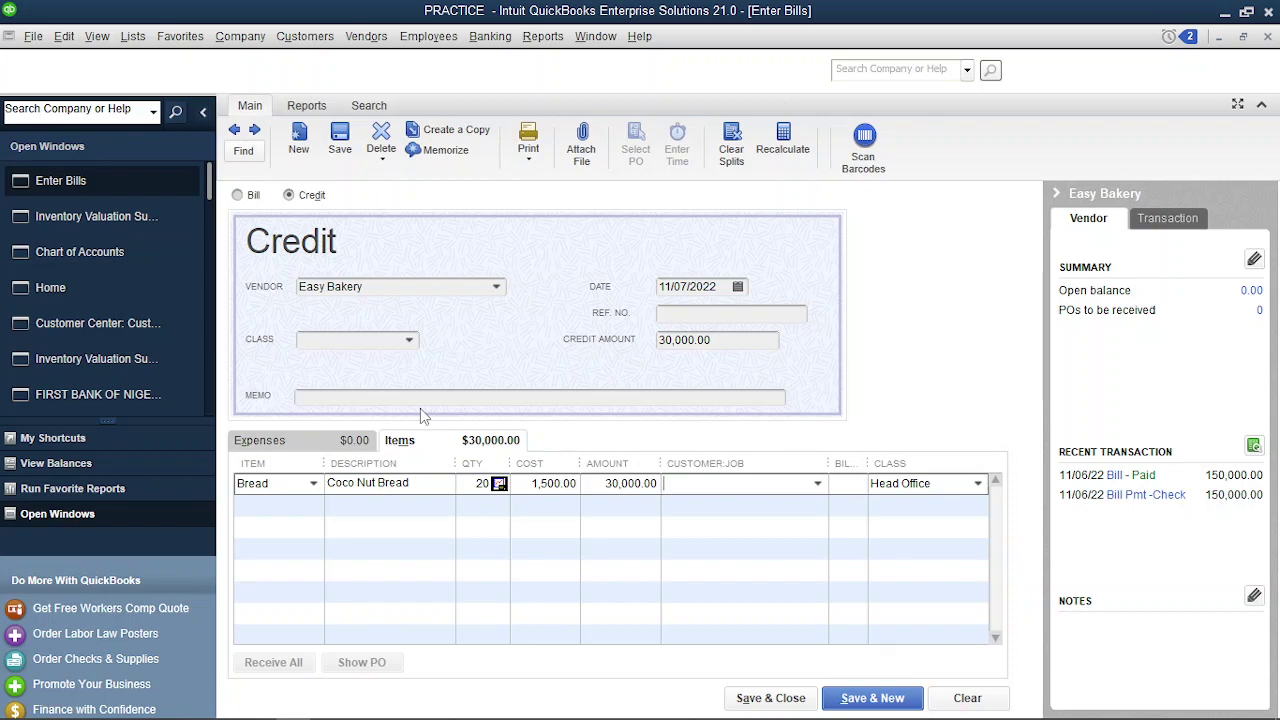
click(73, 216)
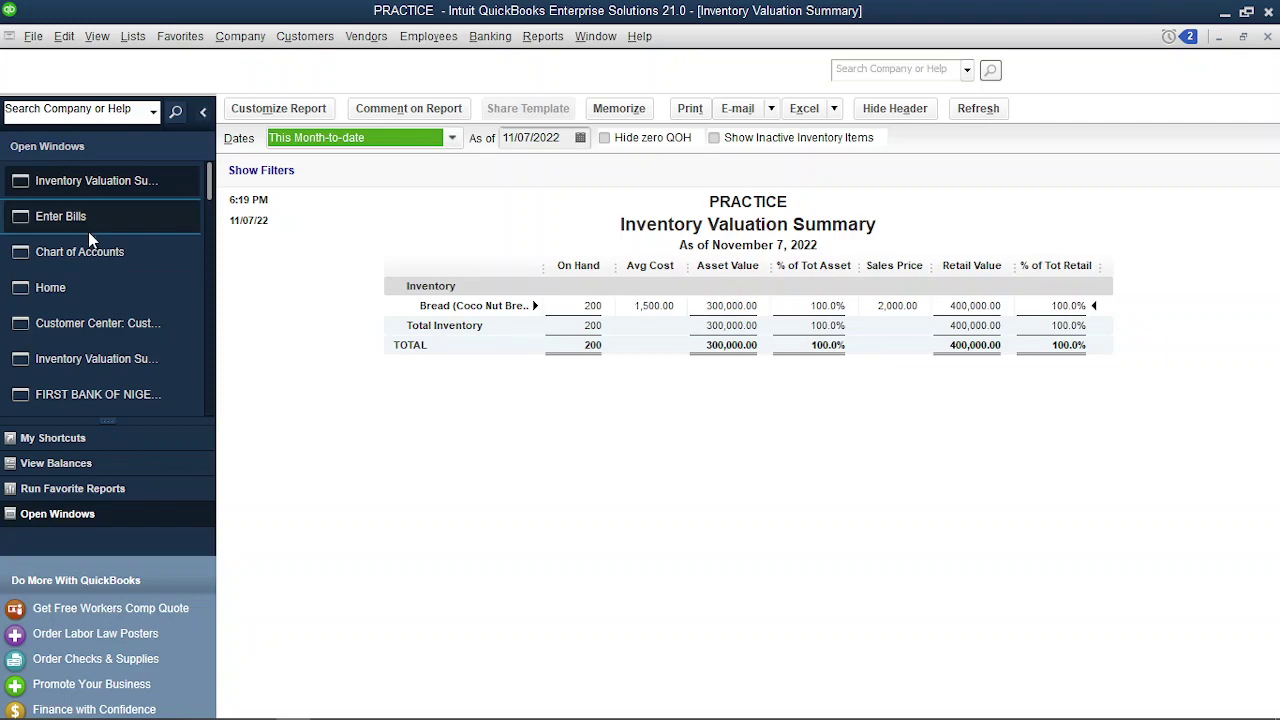
click(112, 252)
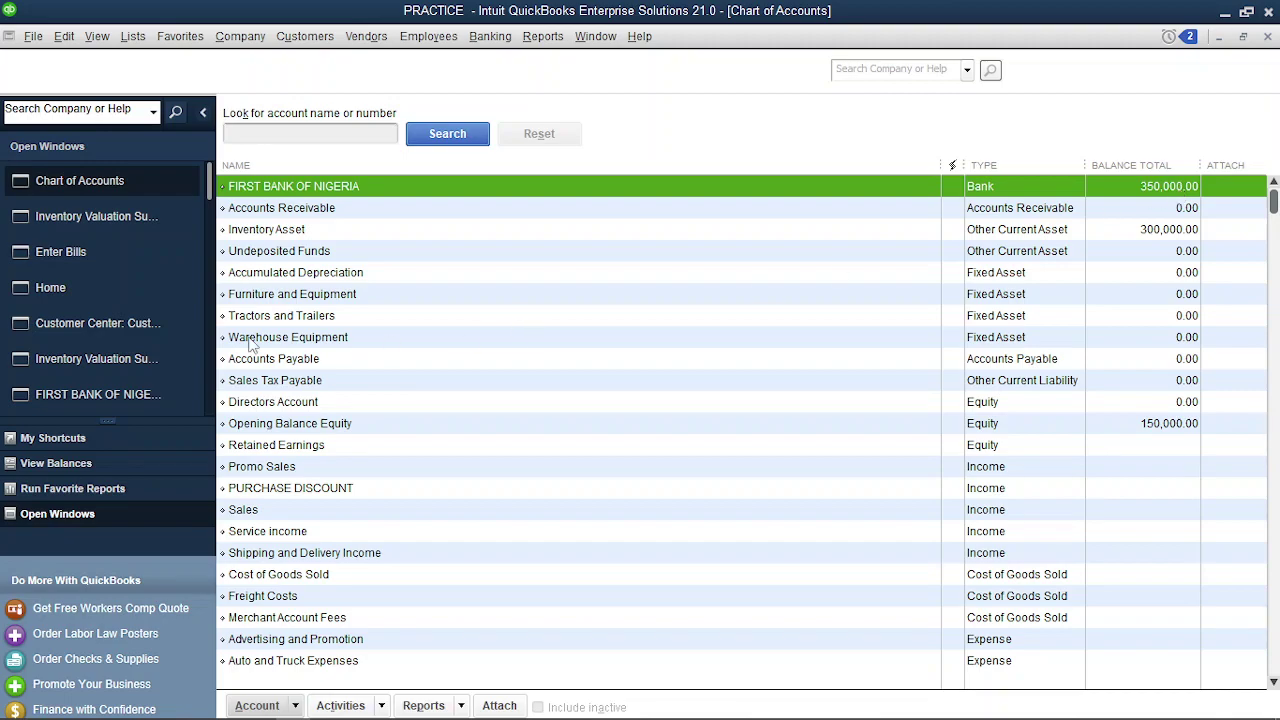
Step: Return to the Easy Bakery credit, then save and close it, choosing to save anyway without the missing class assignment
click(118, 252)
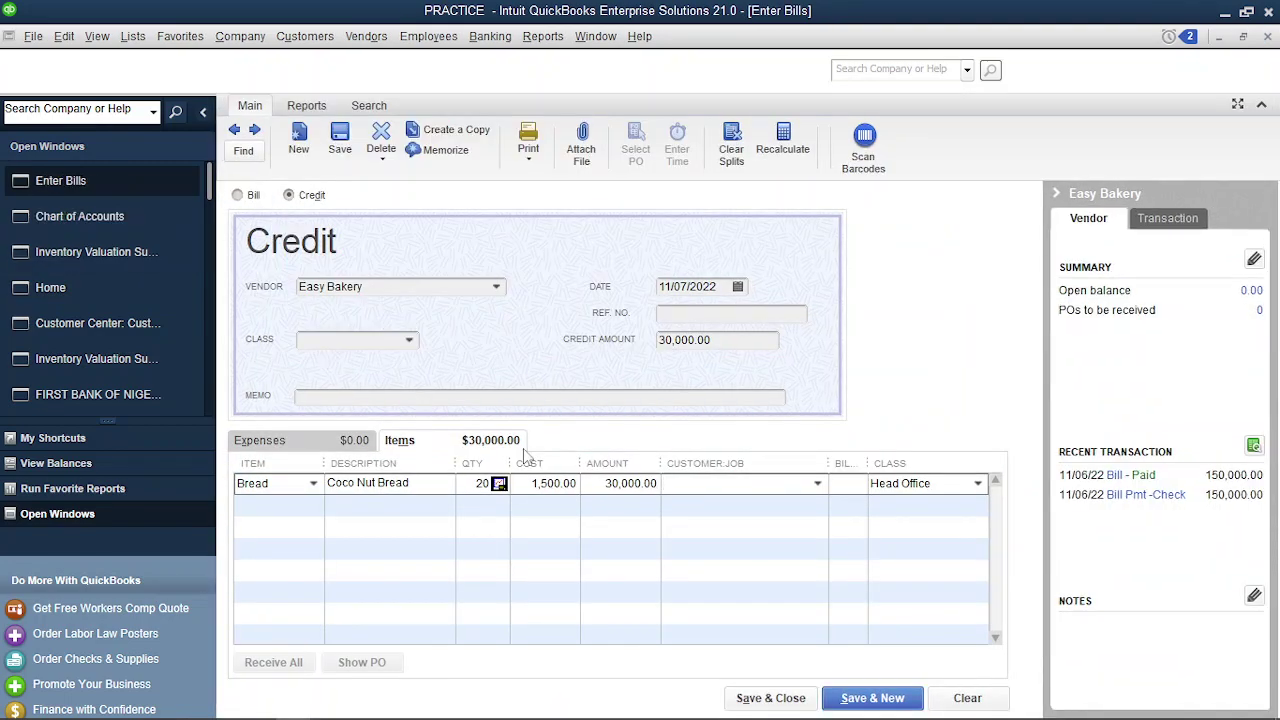
click(788, 700)
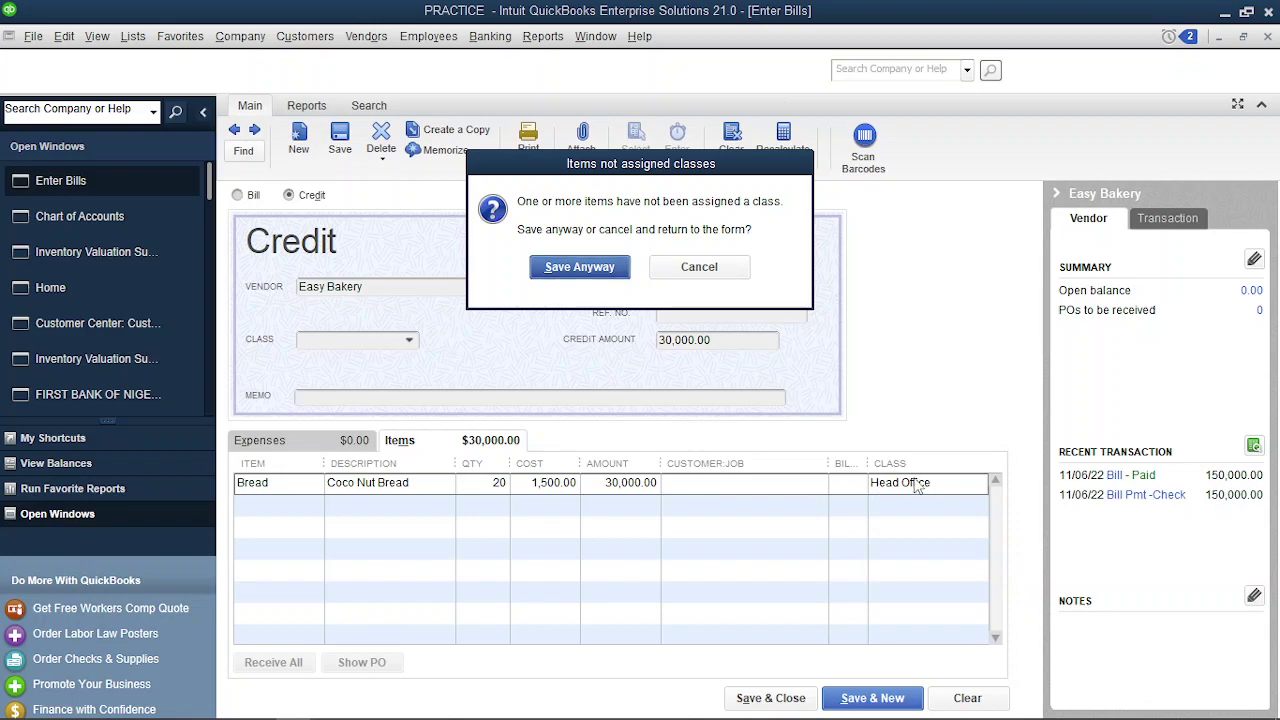
drag(700, 178, 744, 233)
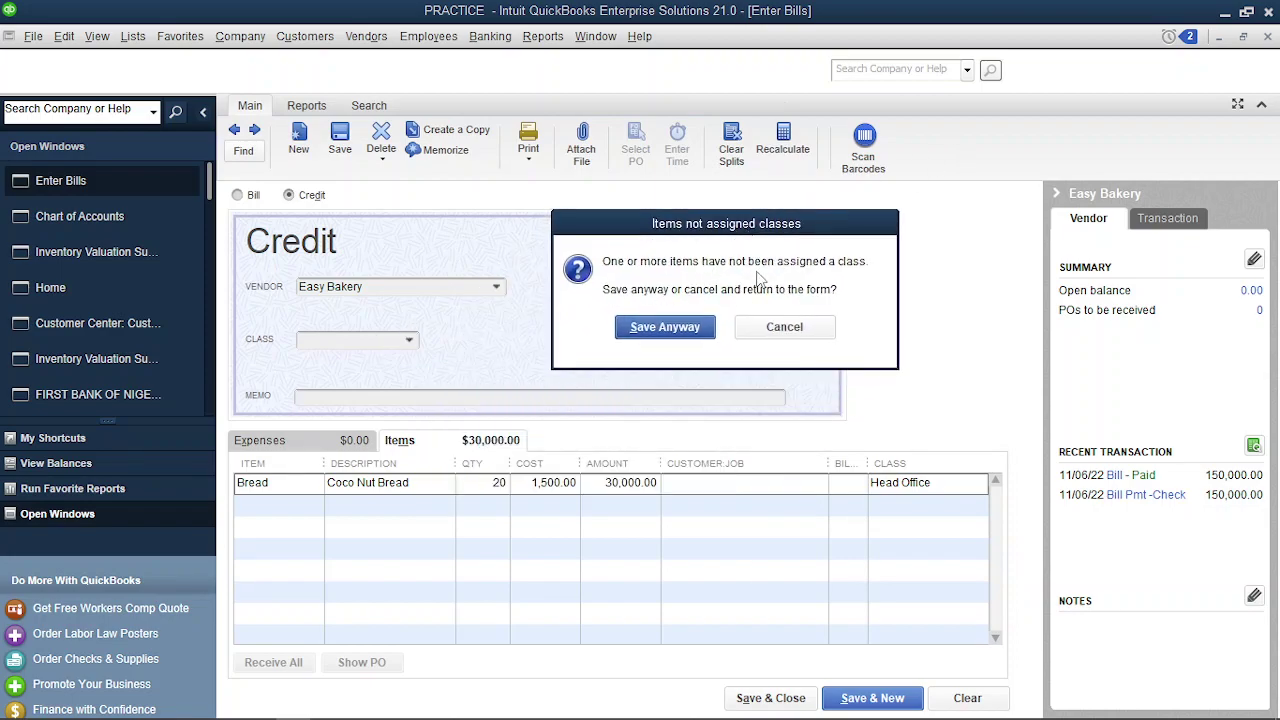
click(648, 330)
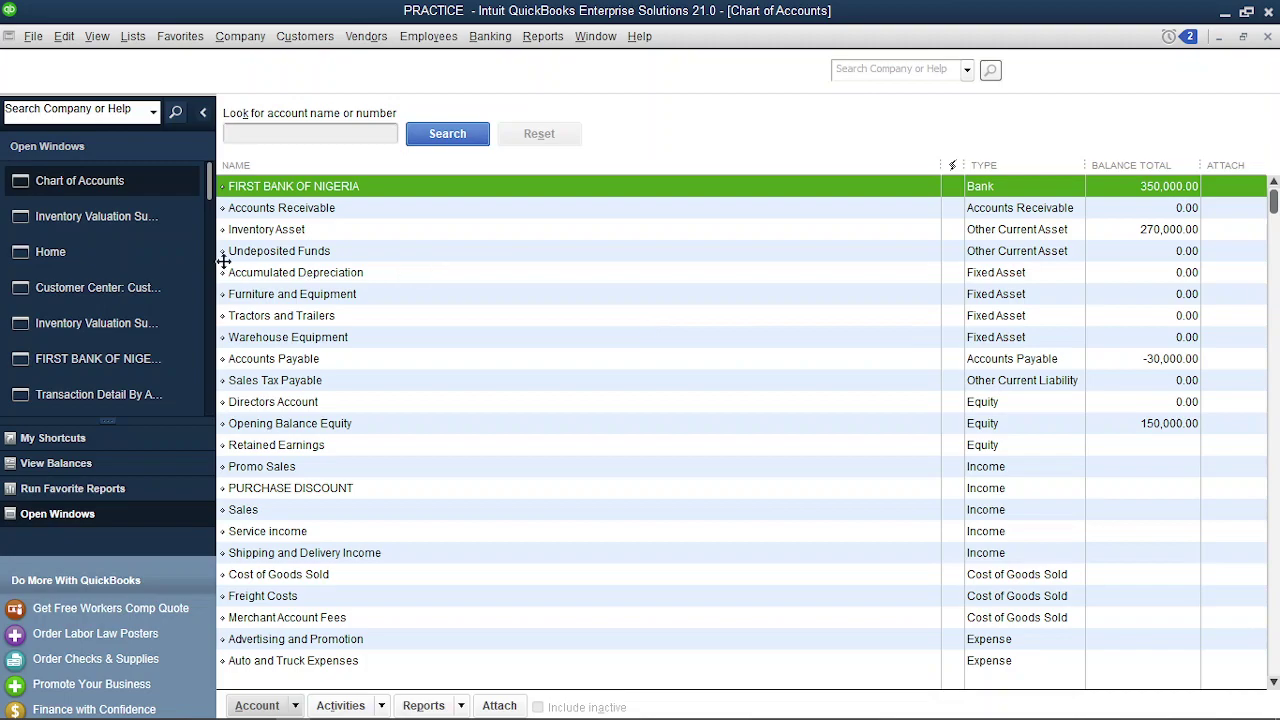
Step: Reopen the Inventory Valuation Summary with refreshed data to check the Bread stock and asset value, and return to the Home page
click(157, 258)
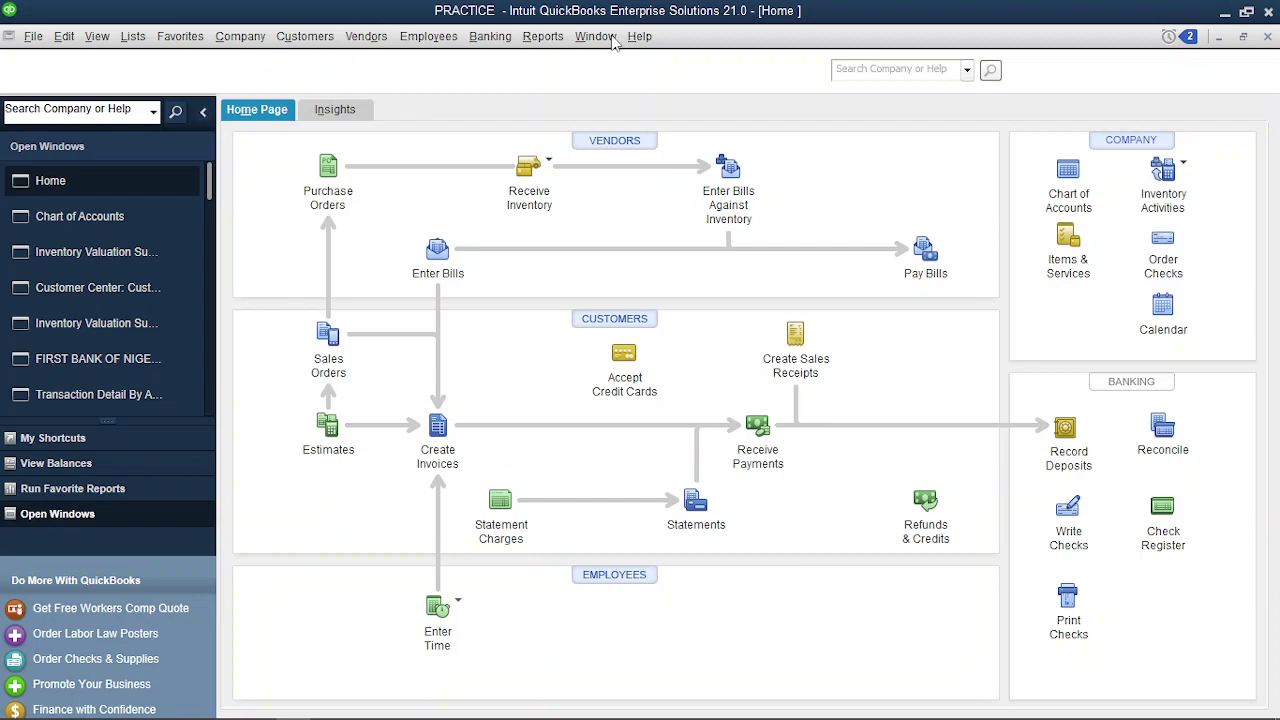
click(138, 259)
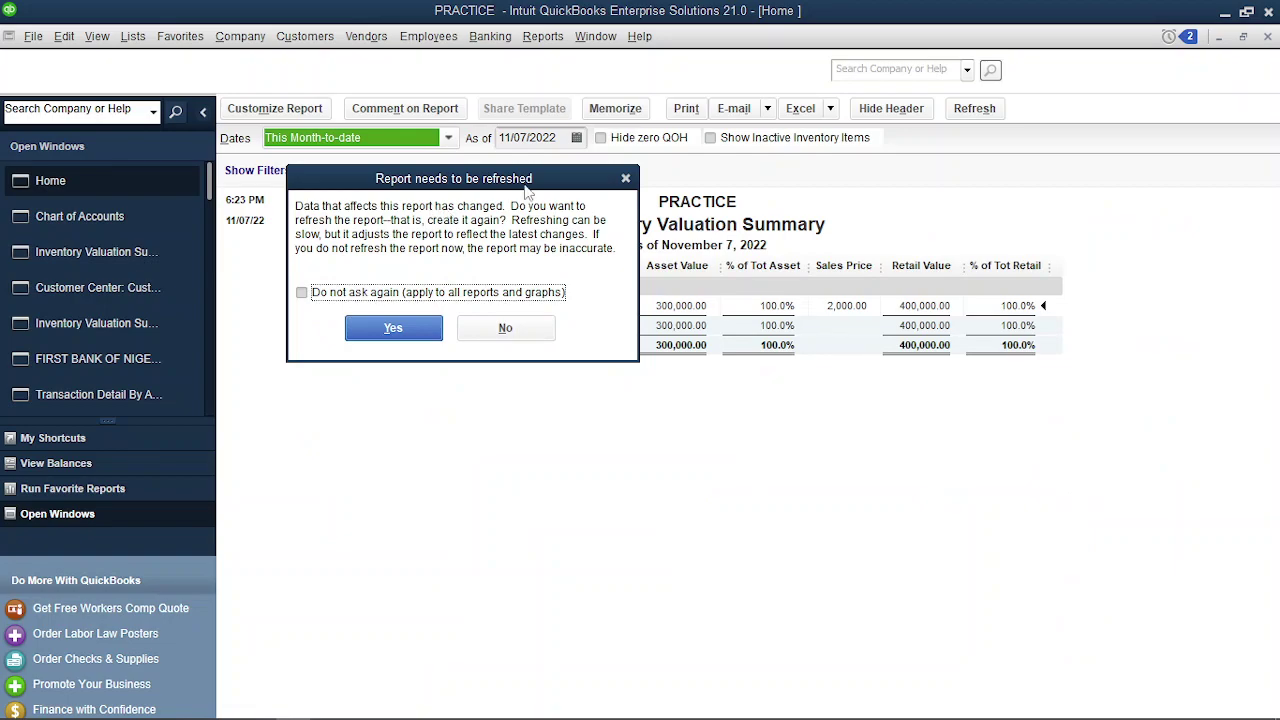
click(432, 328)
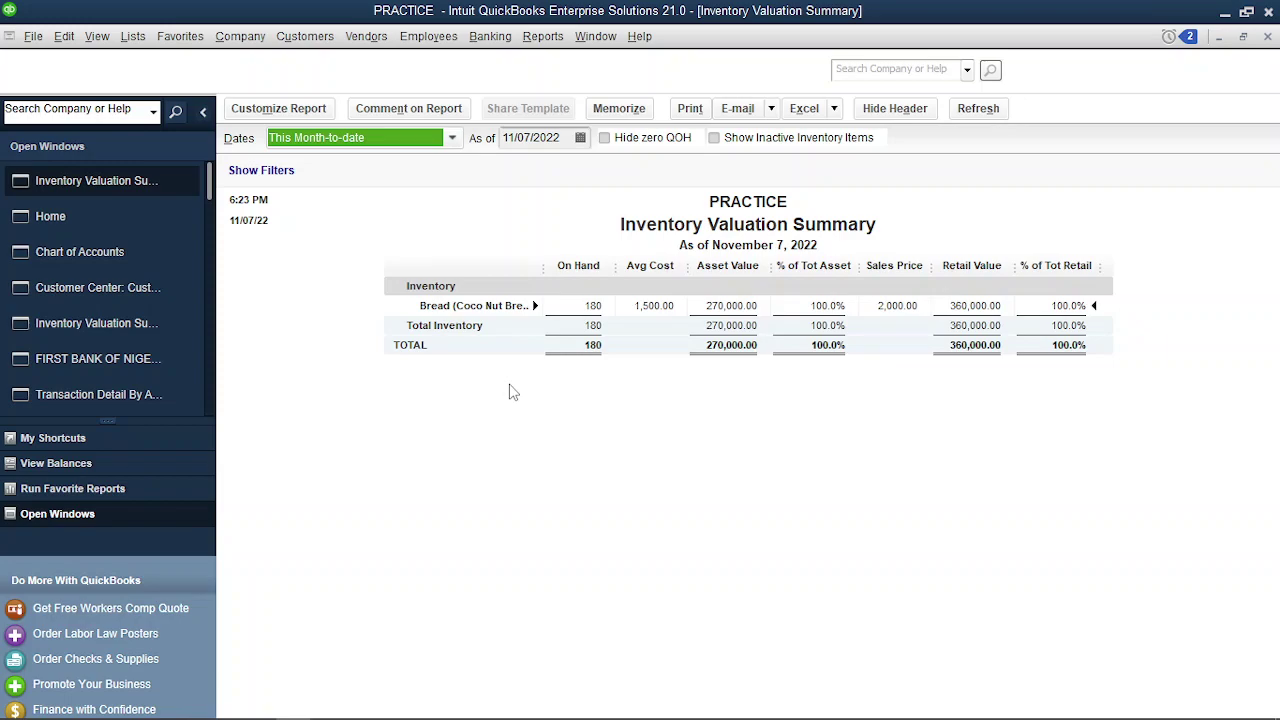
click(142, 226)
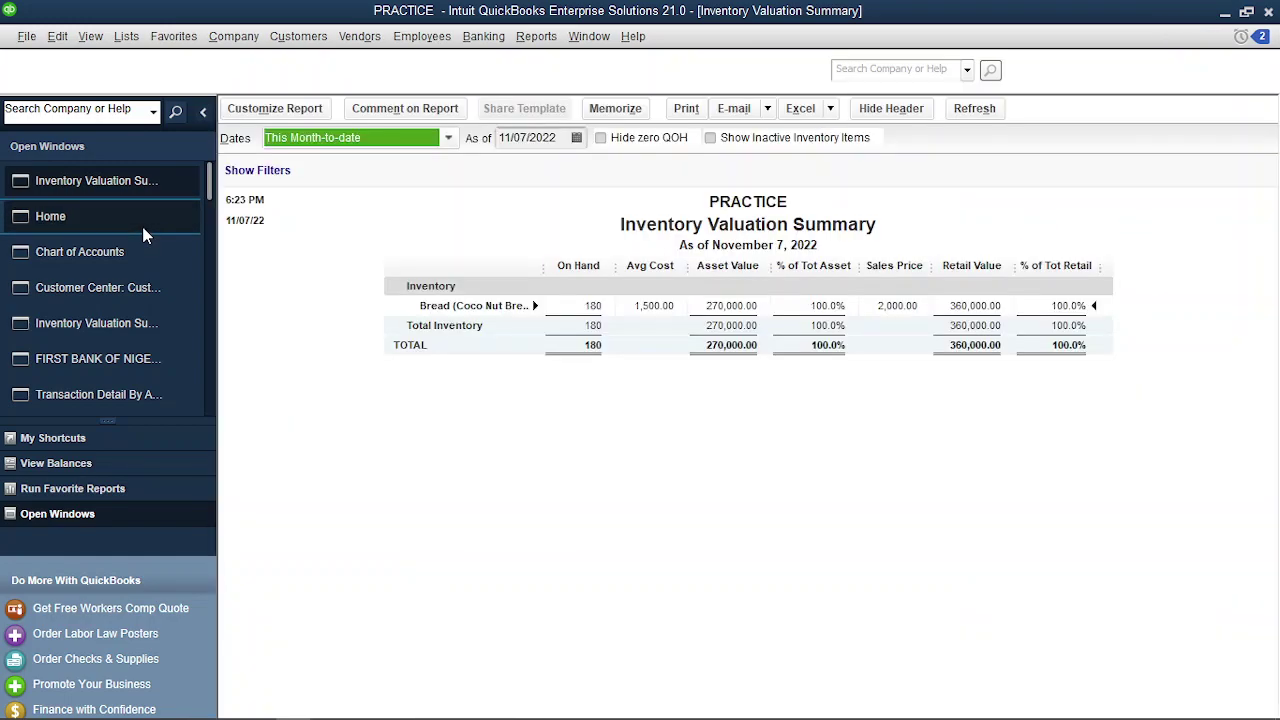